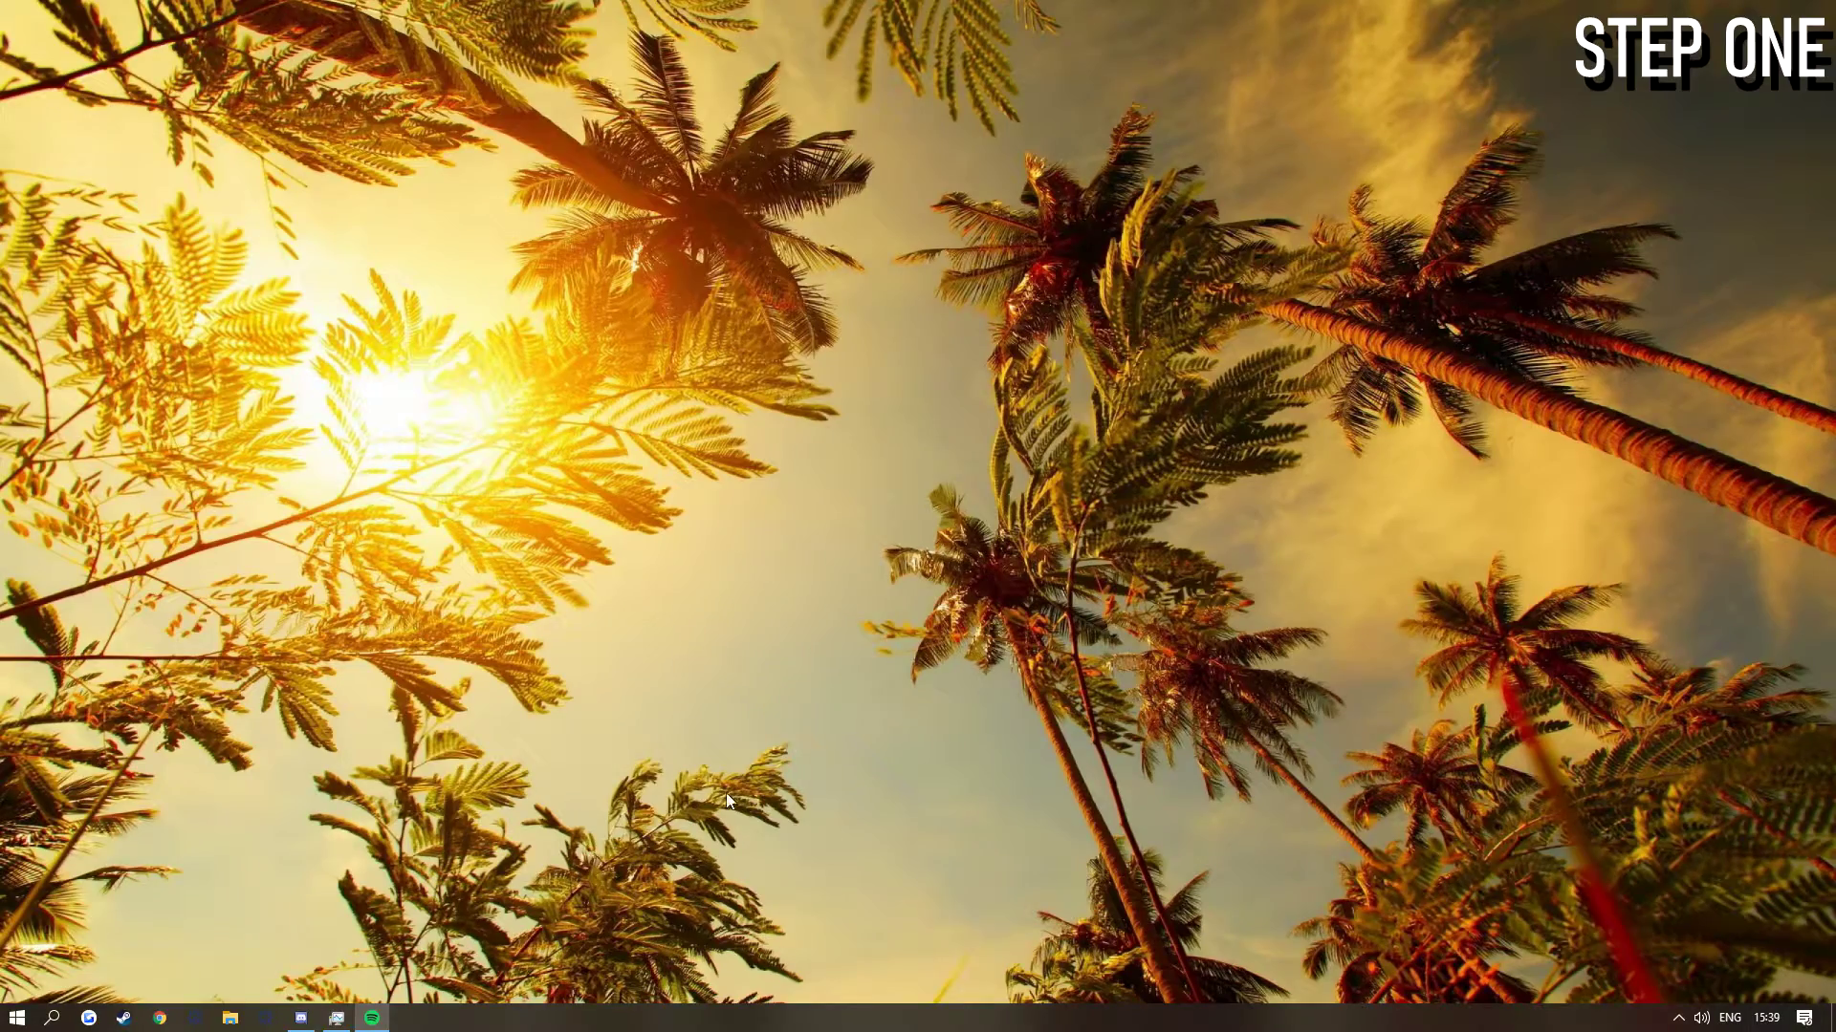
Include Tools in the Steam library list by ticking Tools in the category filter.
click(123, 1019)
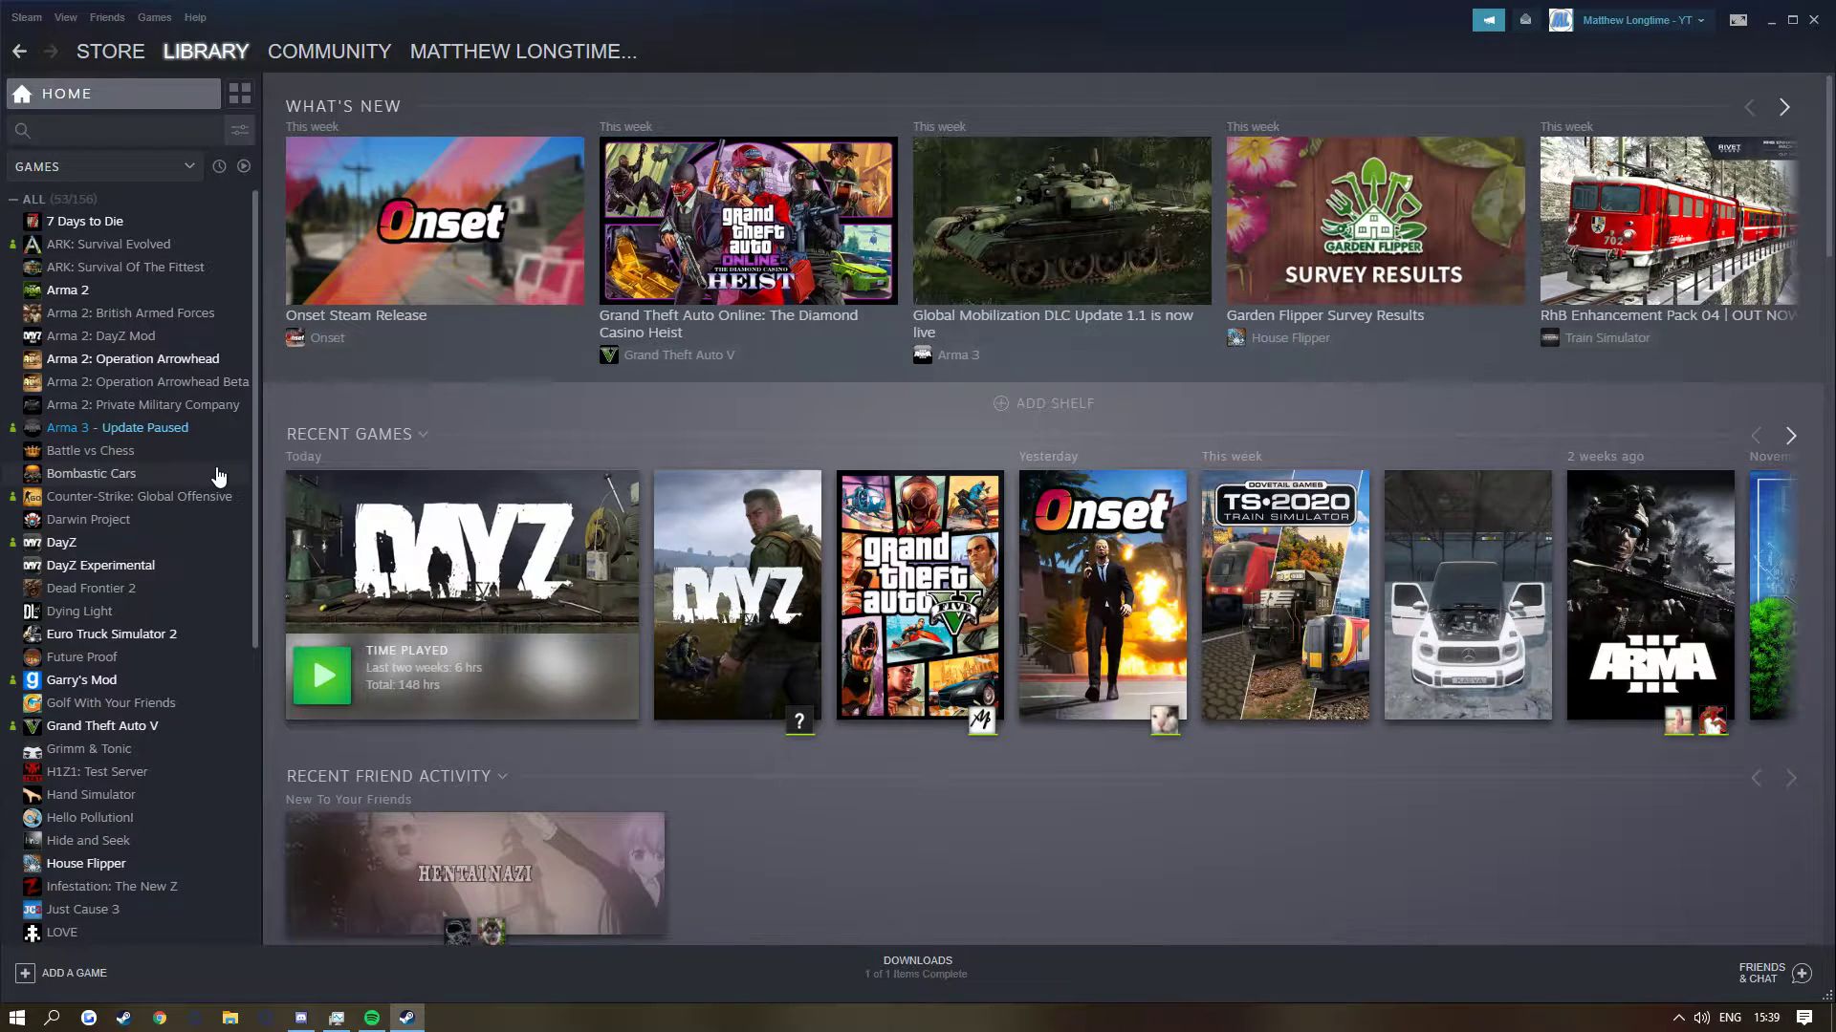
click(178, 172)
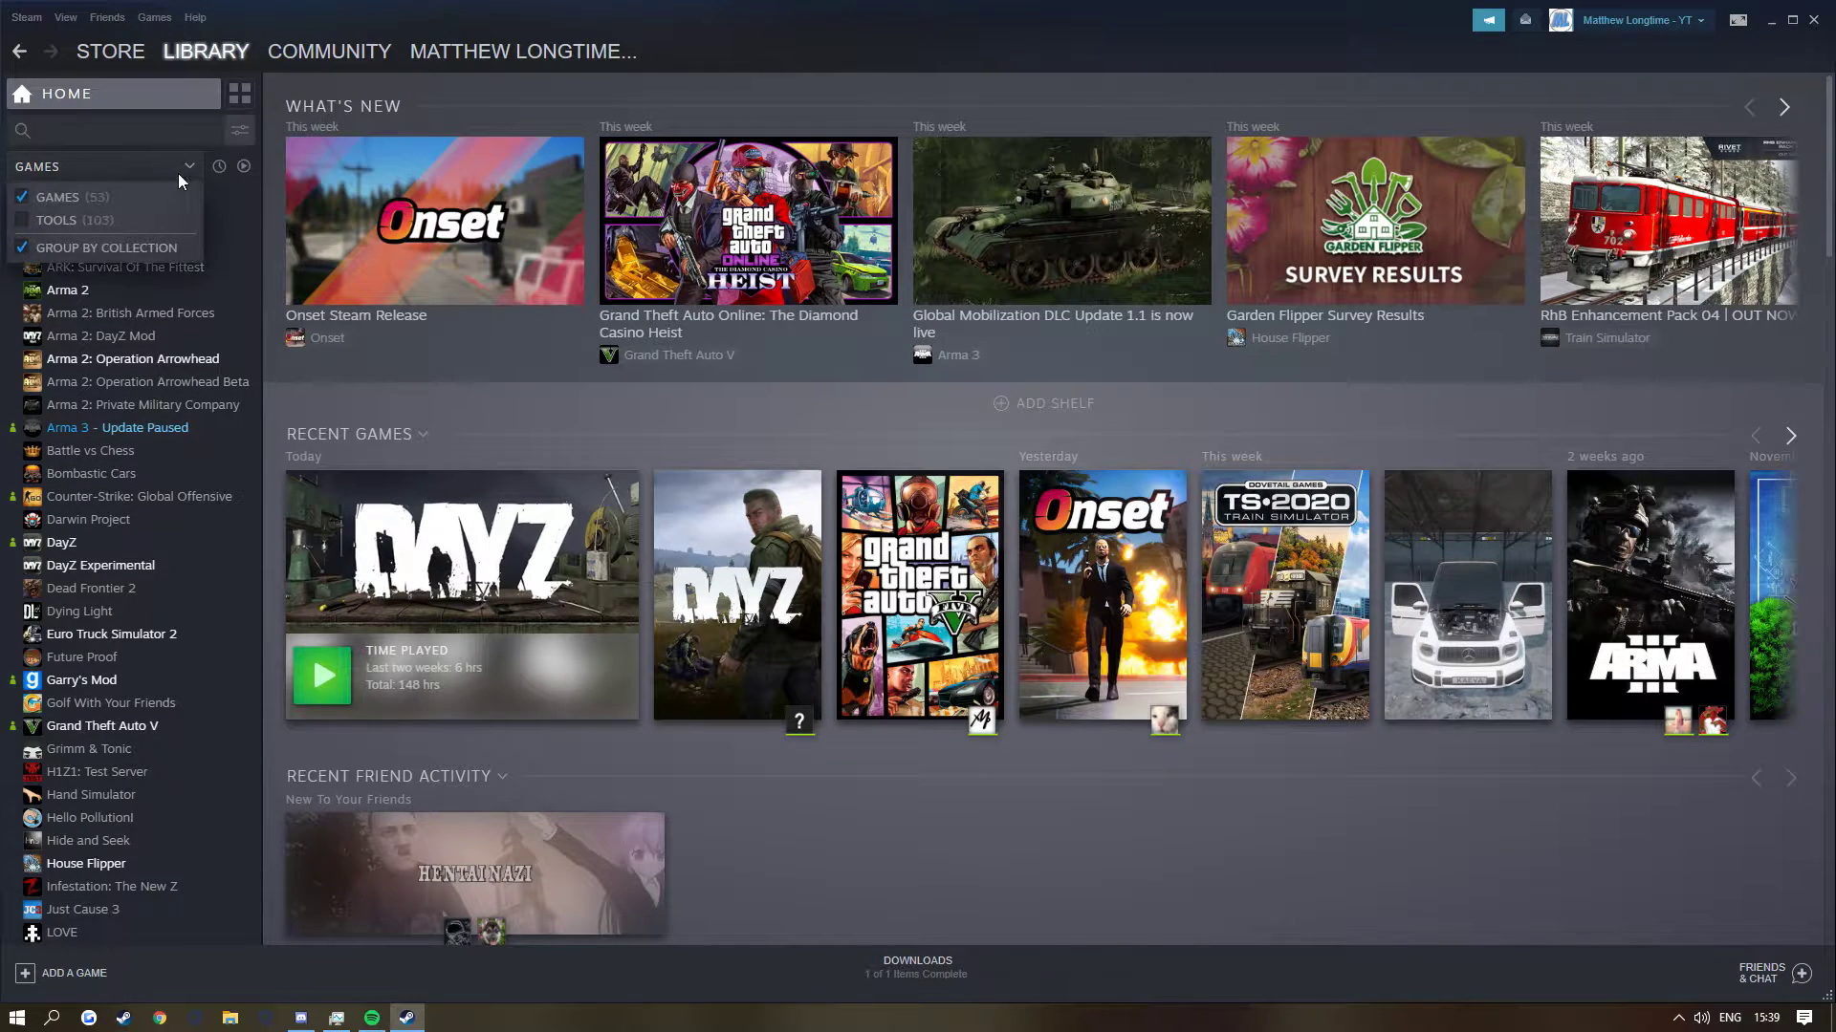
click(23, 222)
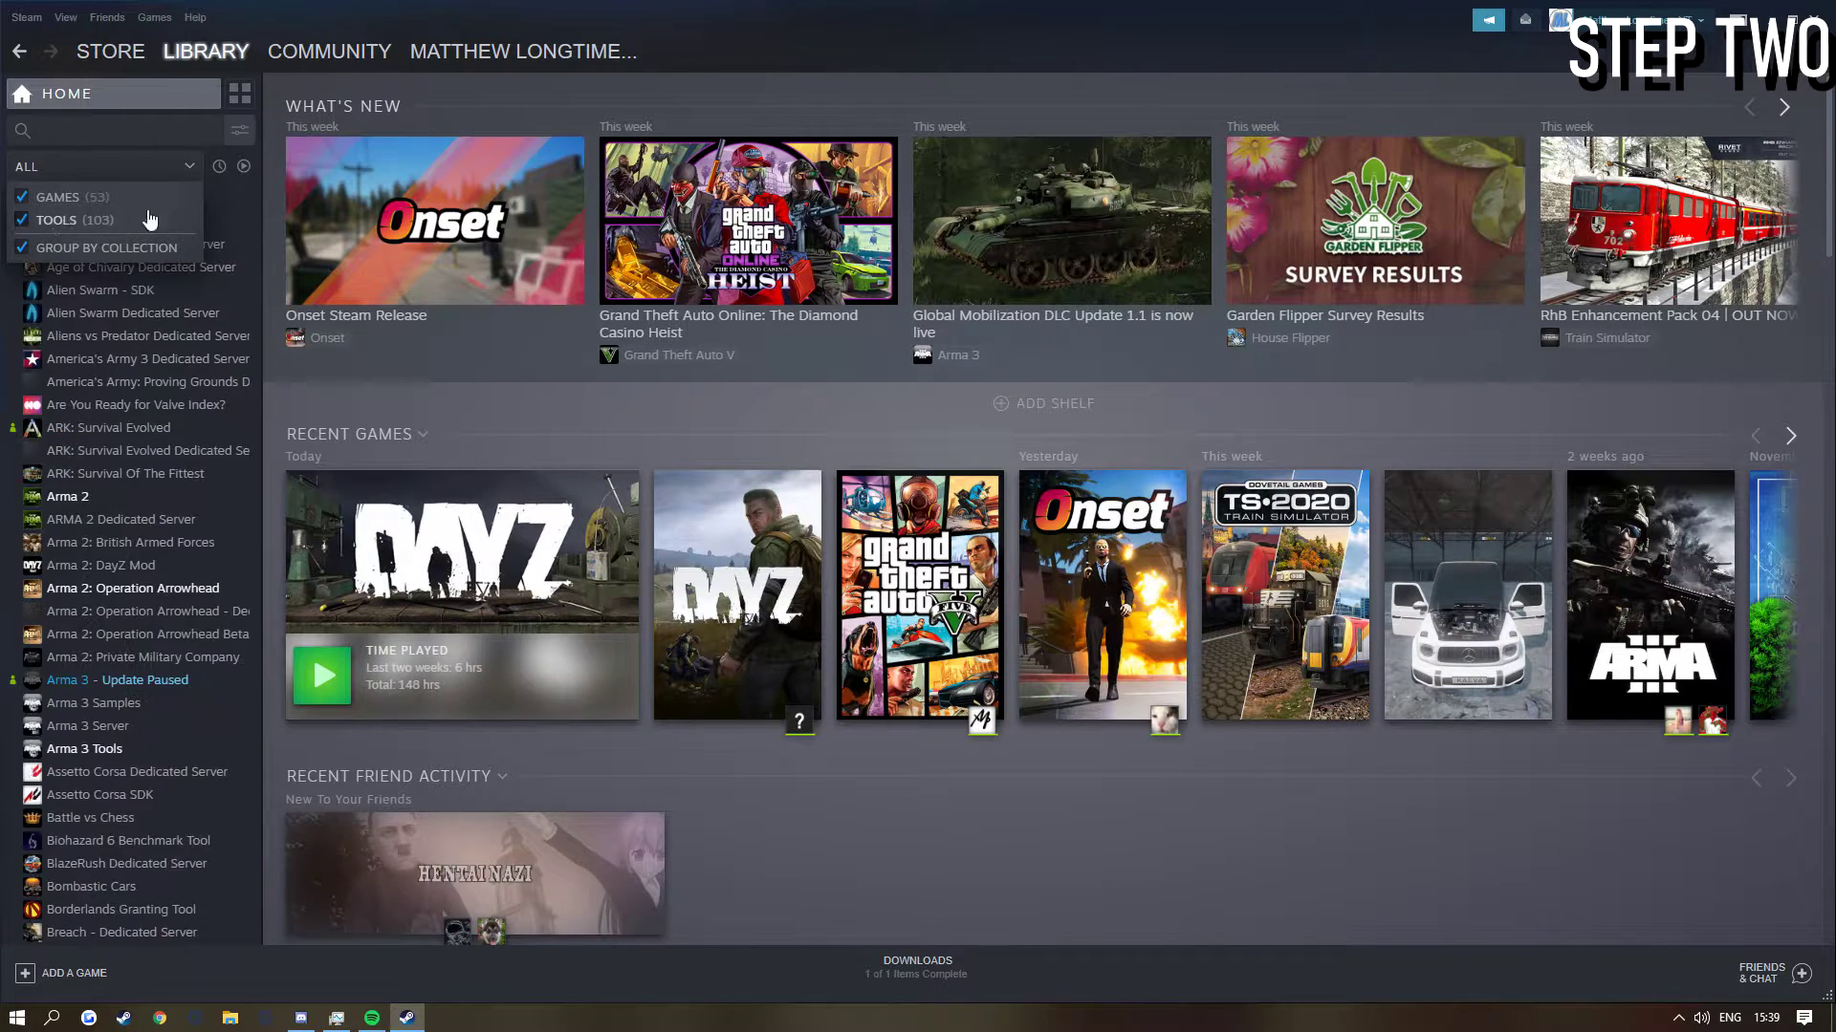
click(134, 703)
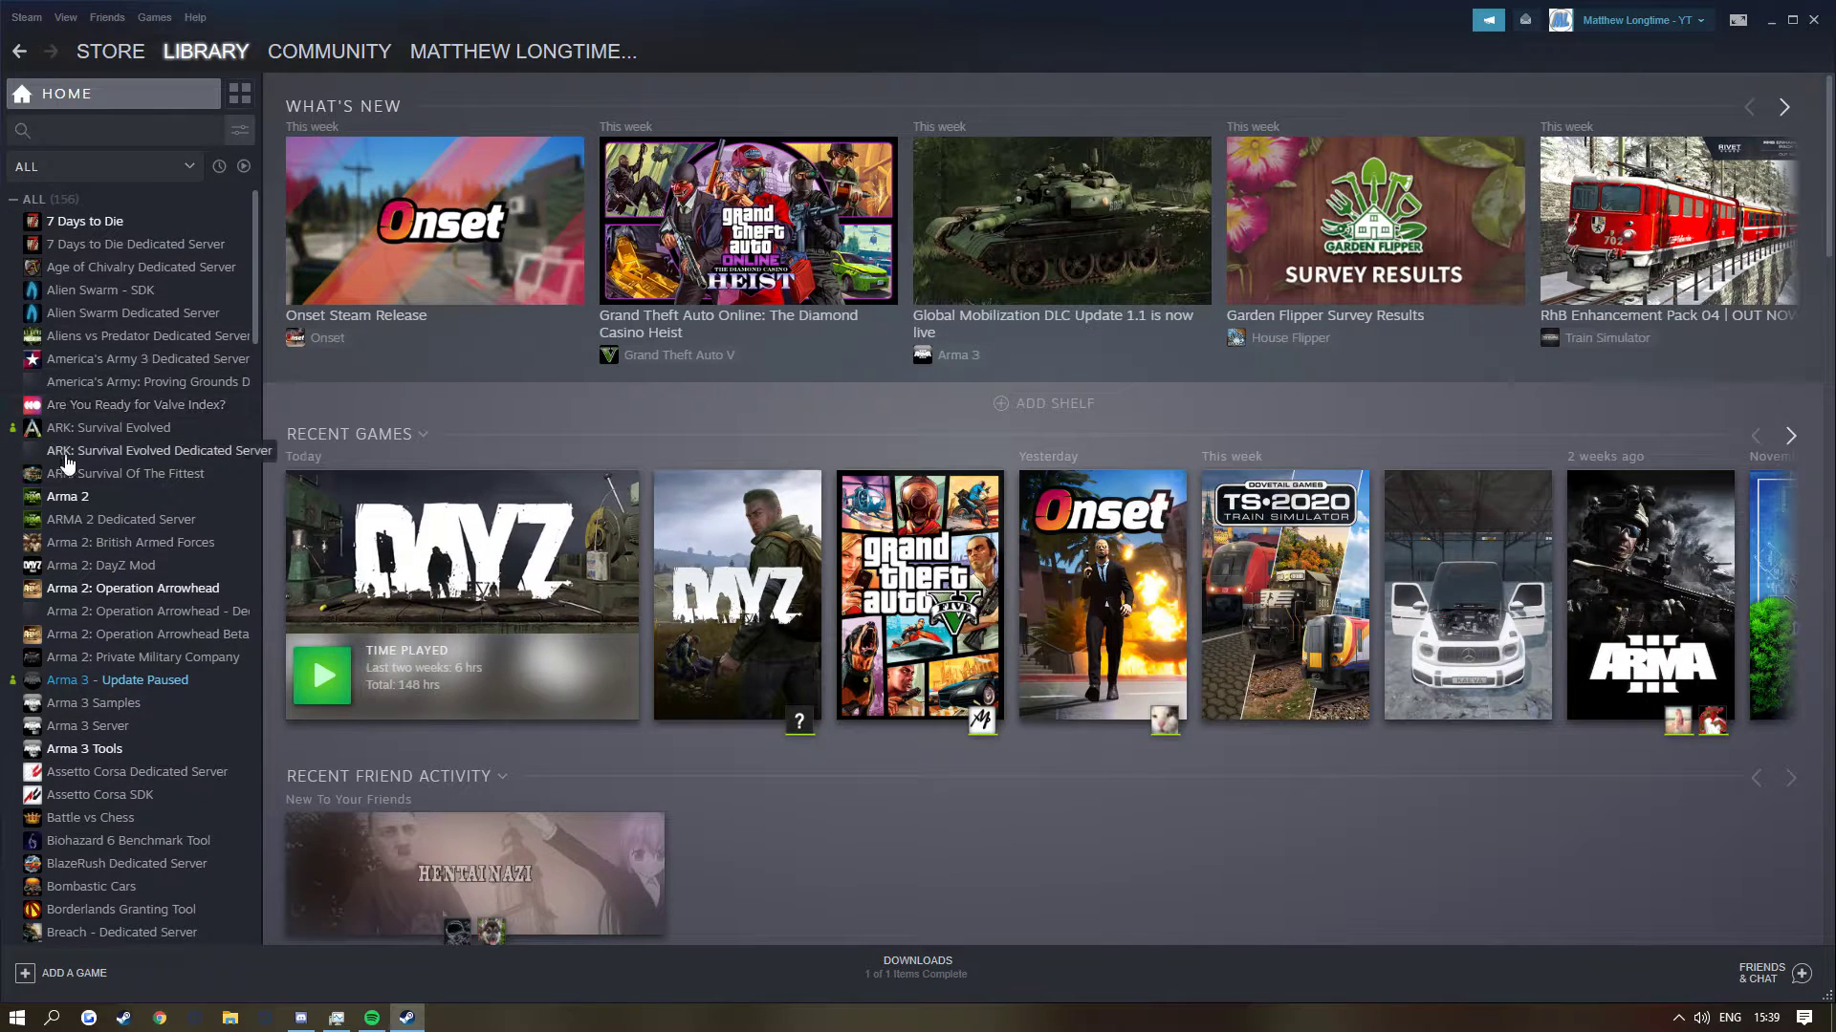
Scroll the library sidebar and open the DayZ Tools page.
scroll(95, 628, down, 2)
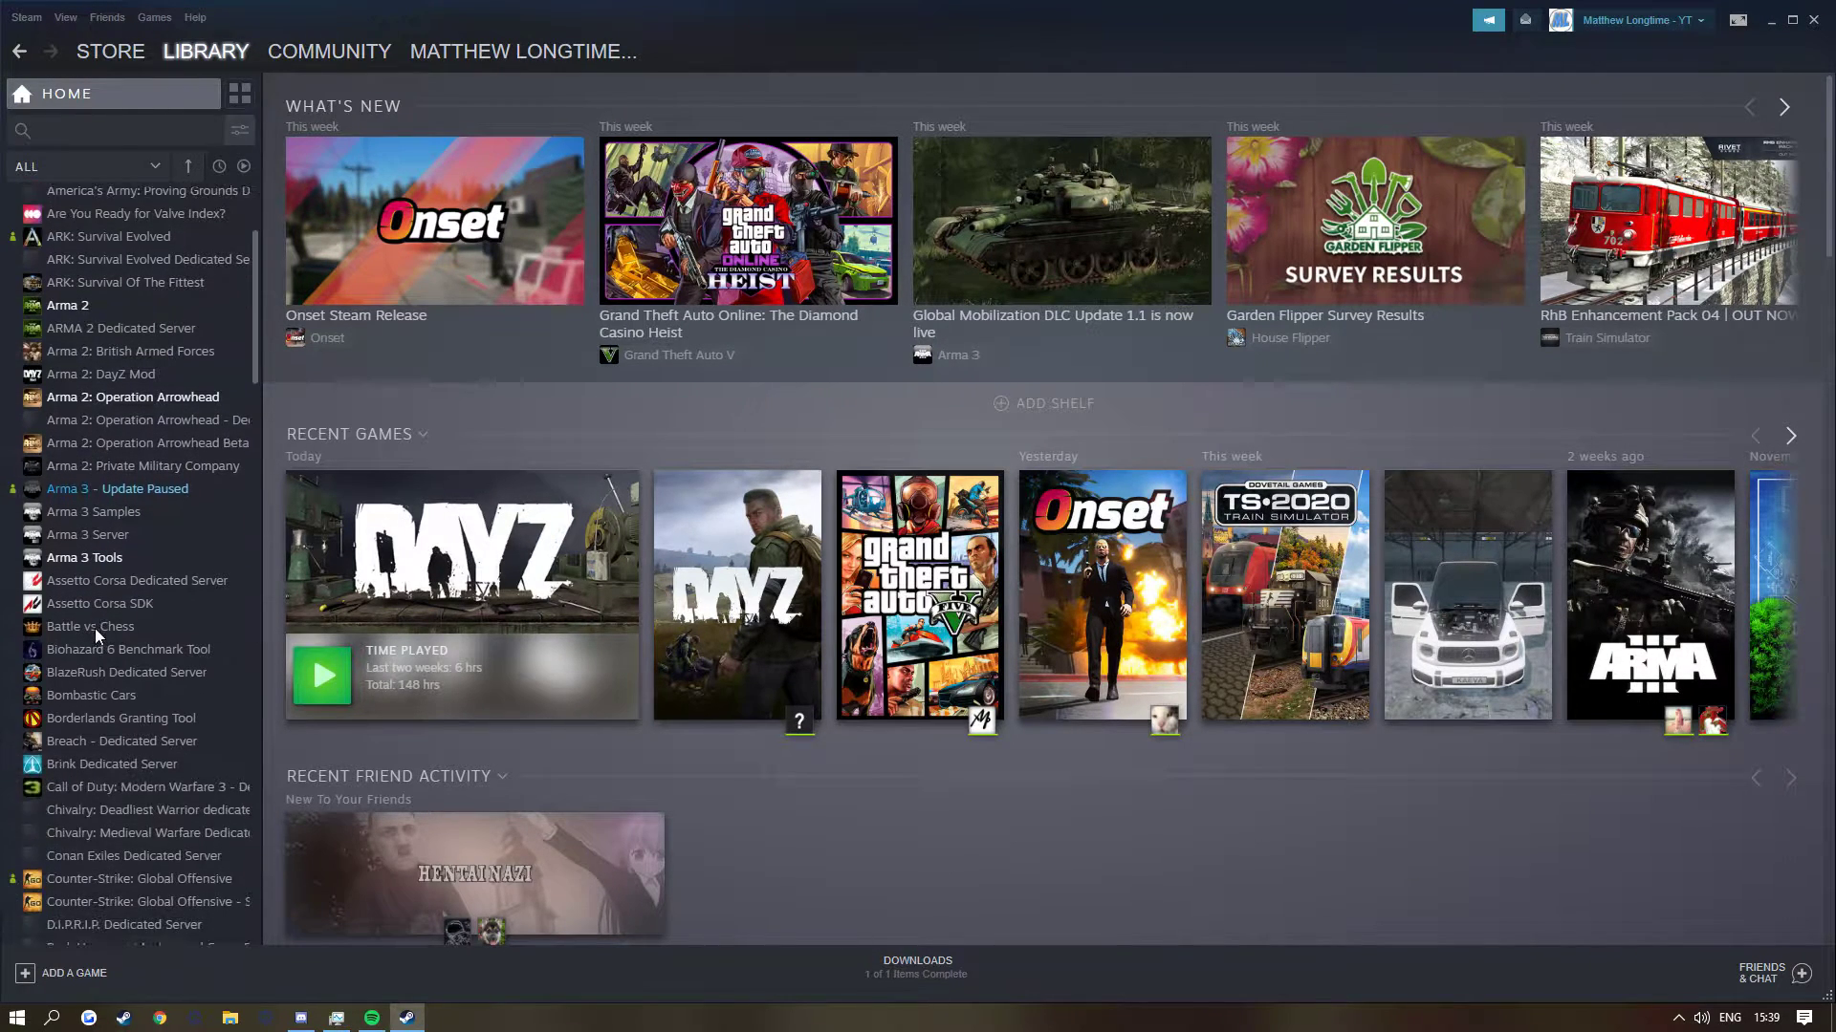
scroll(94, 628, down, 2)
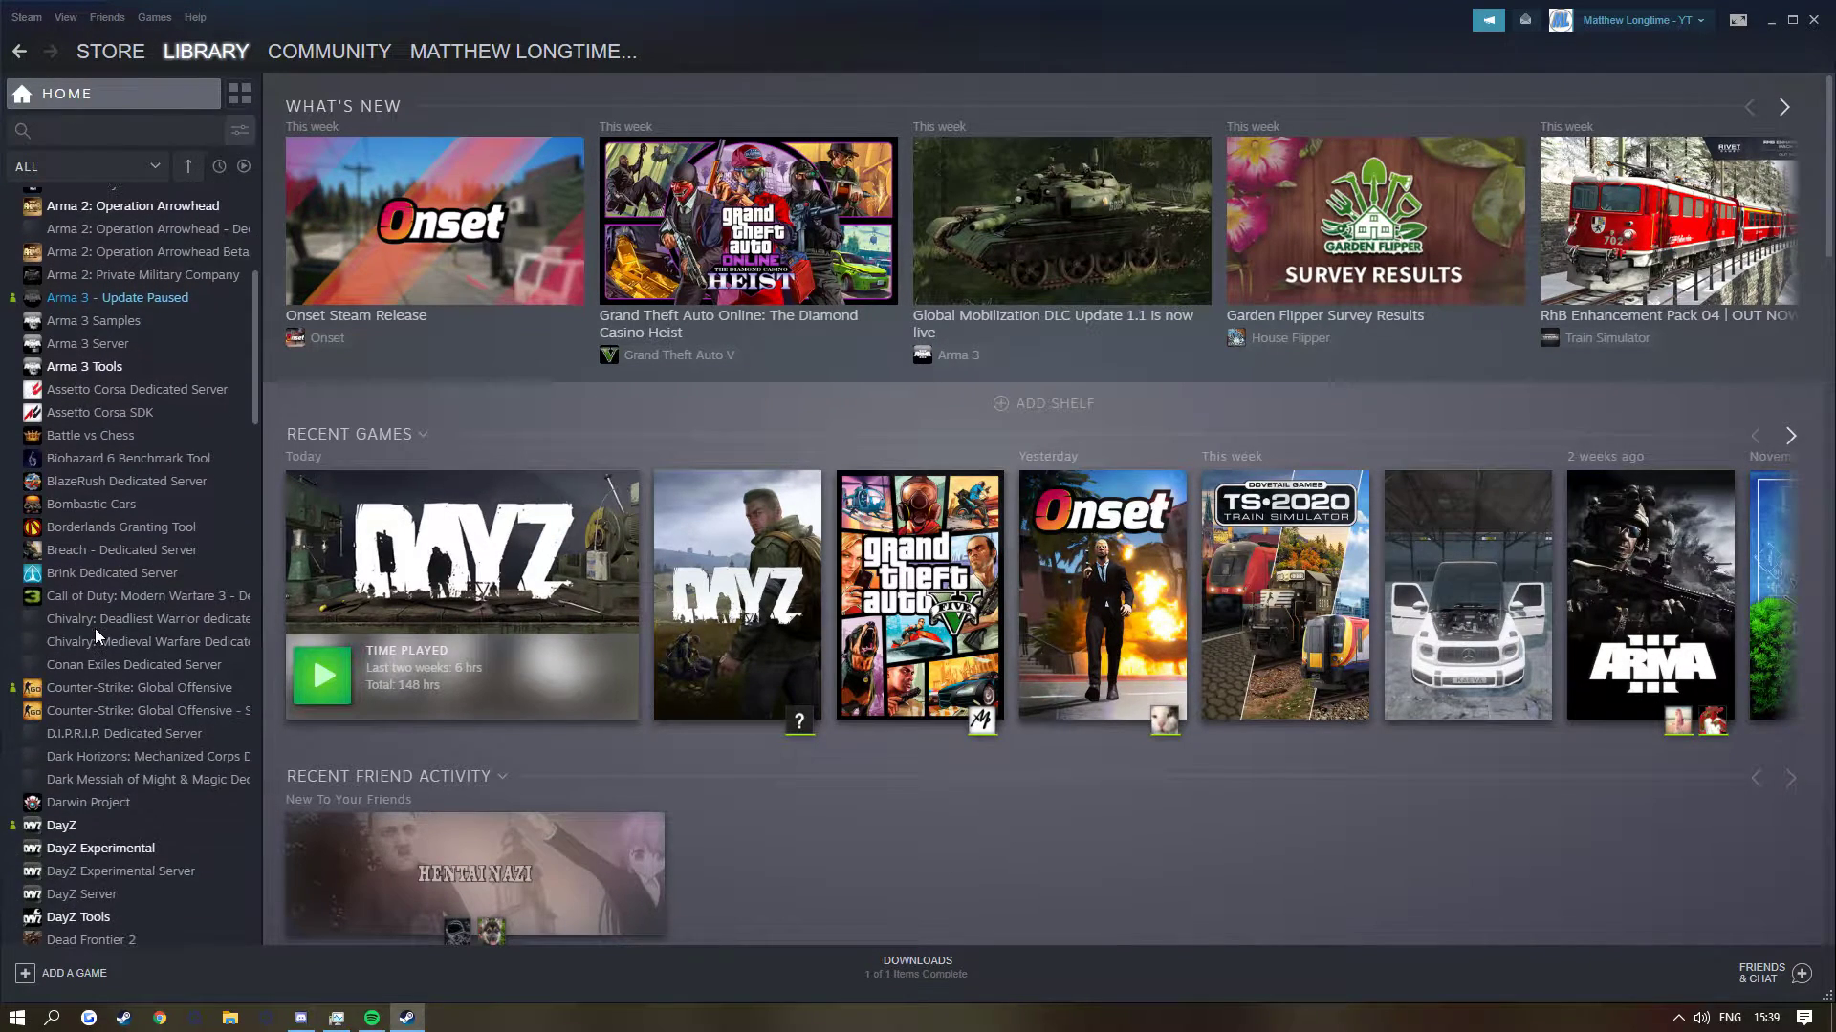
click(90, 926)
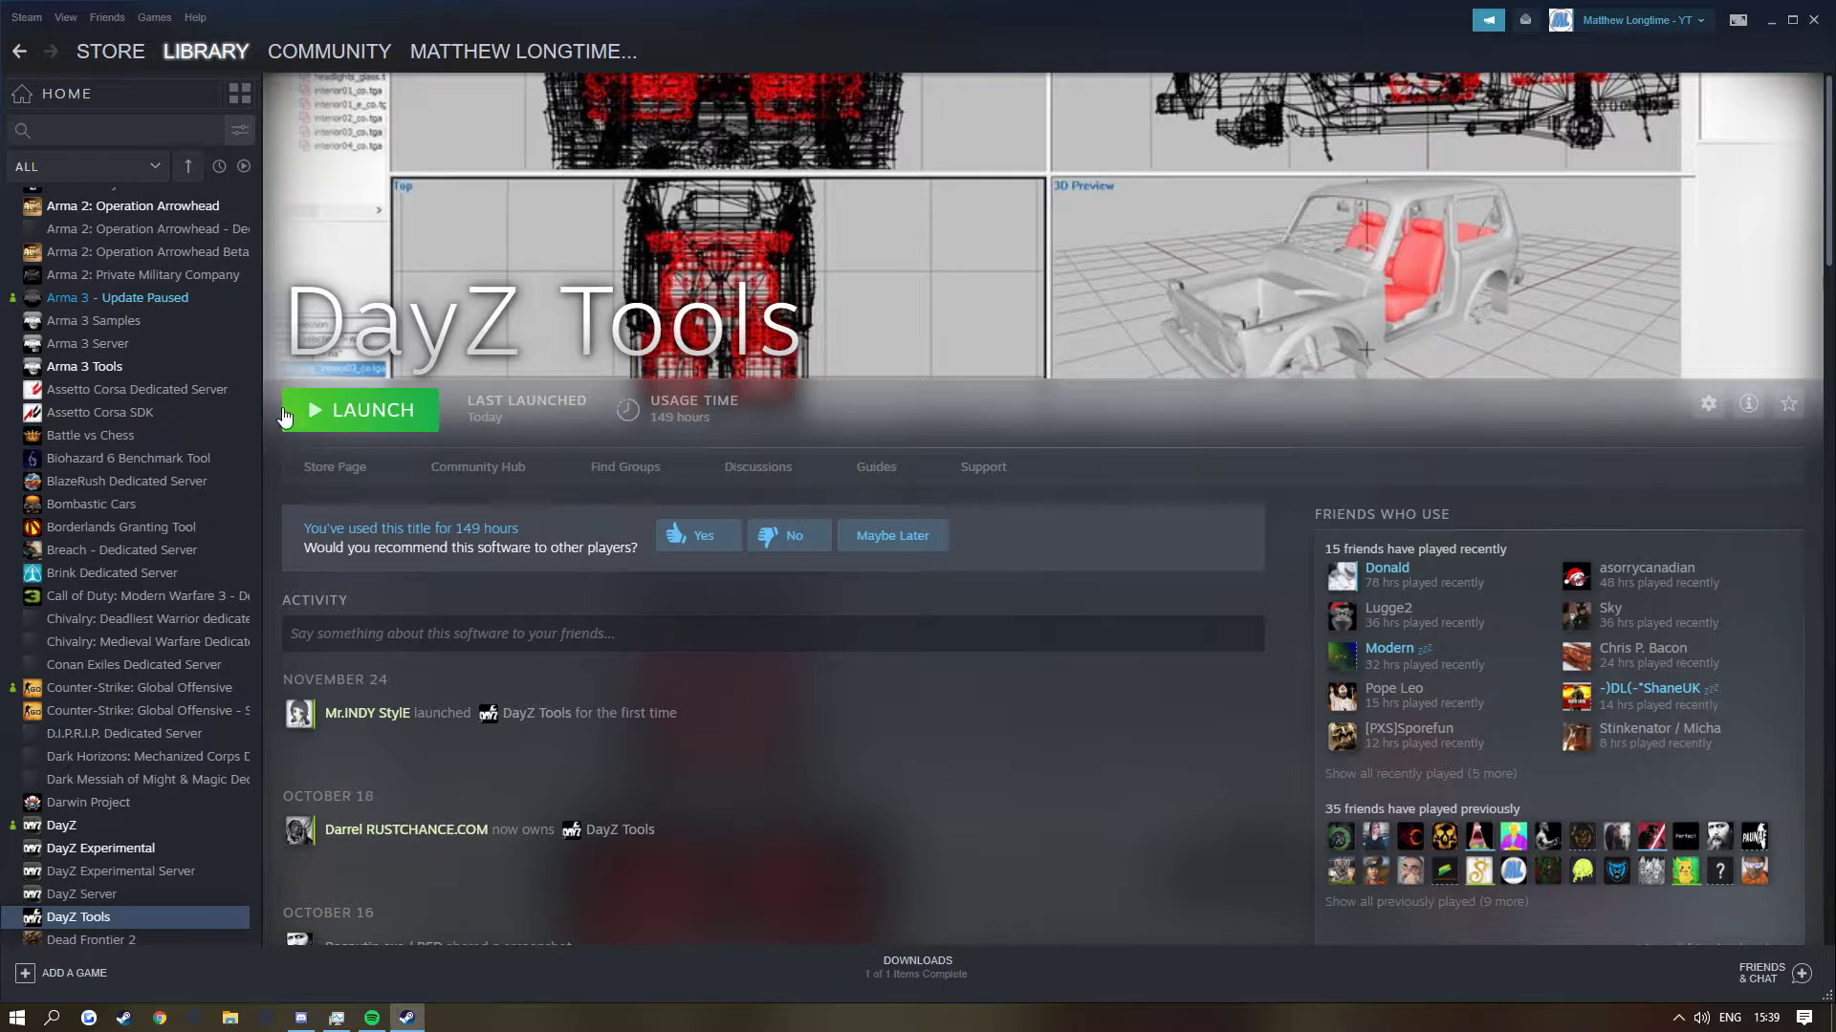
Launch DayZ Tools, open the Tex View utility, and move its empty window up and left.
click(361, 422)
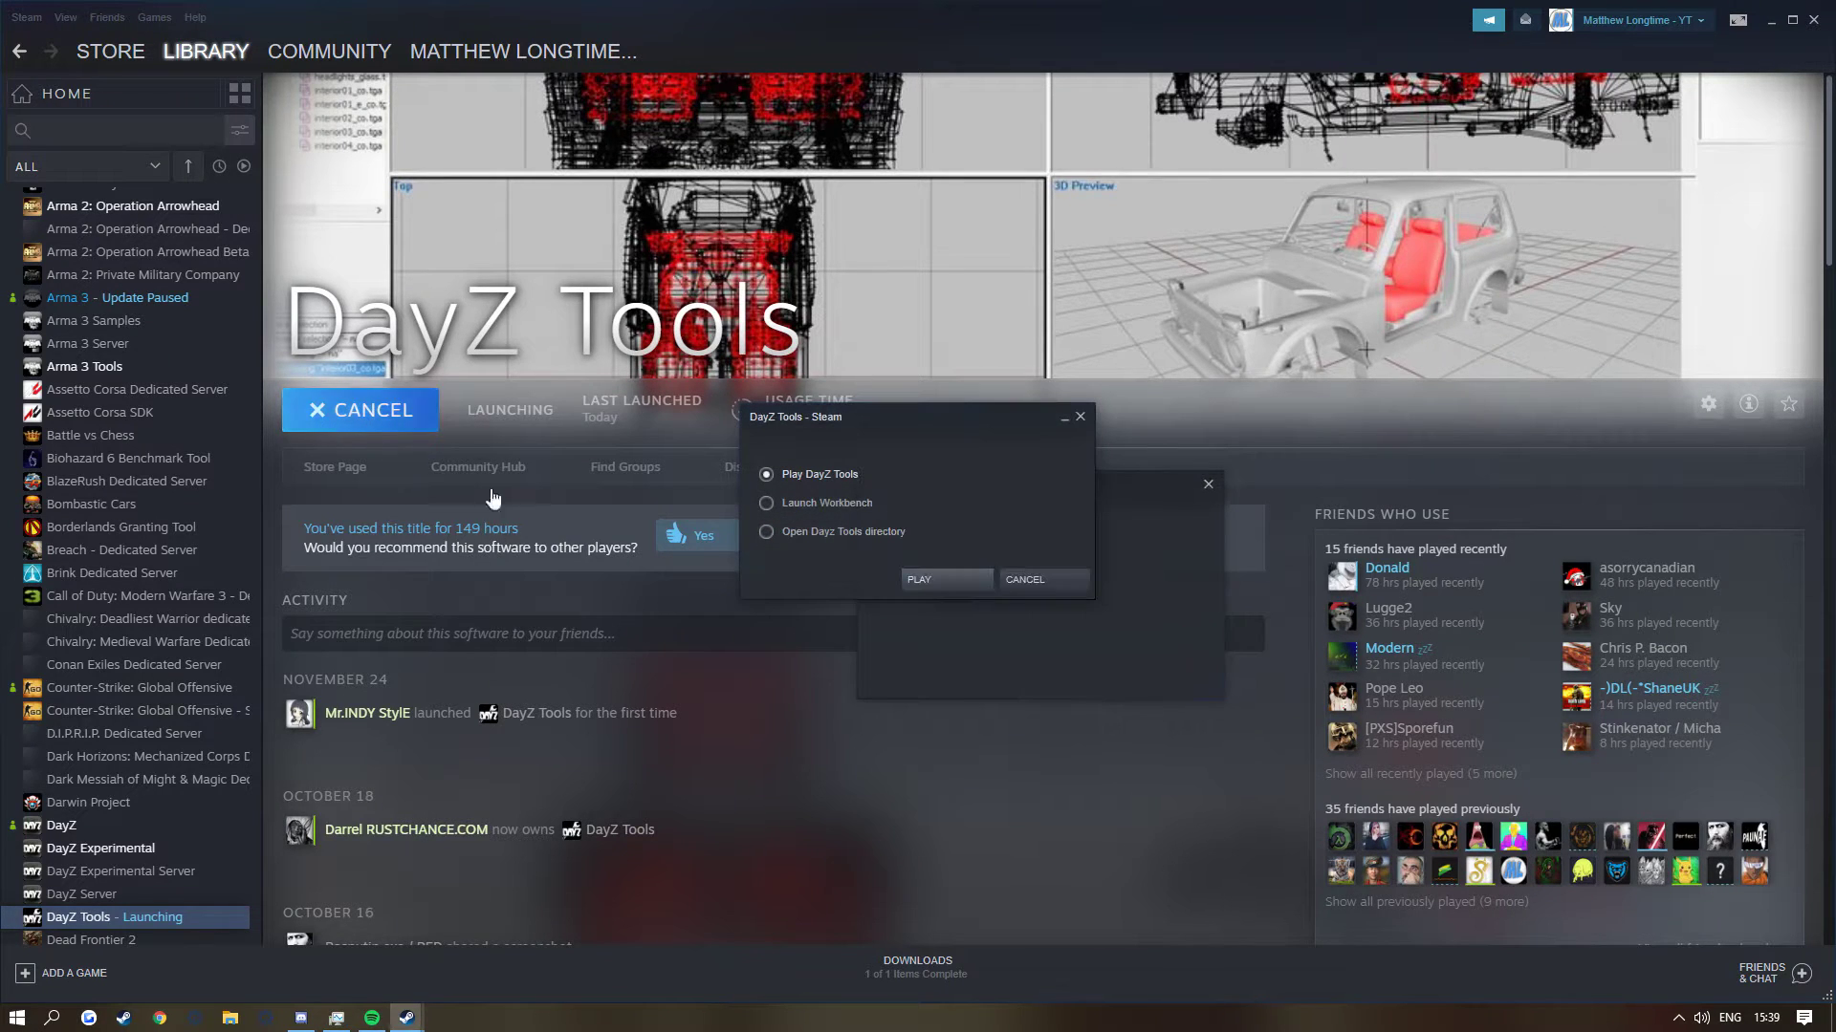
click(928, 583)
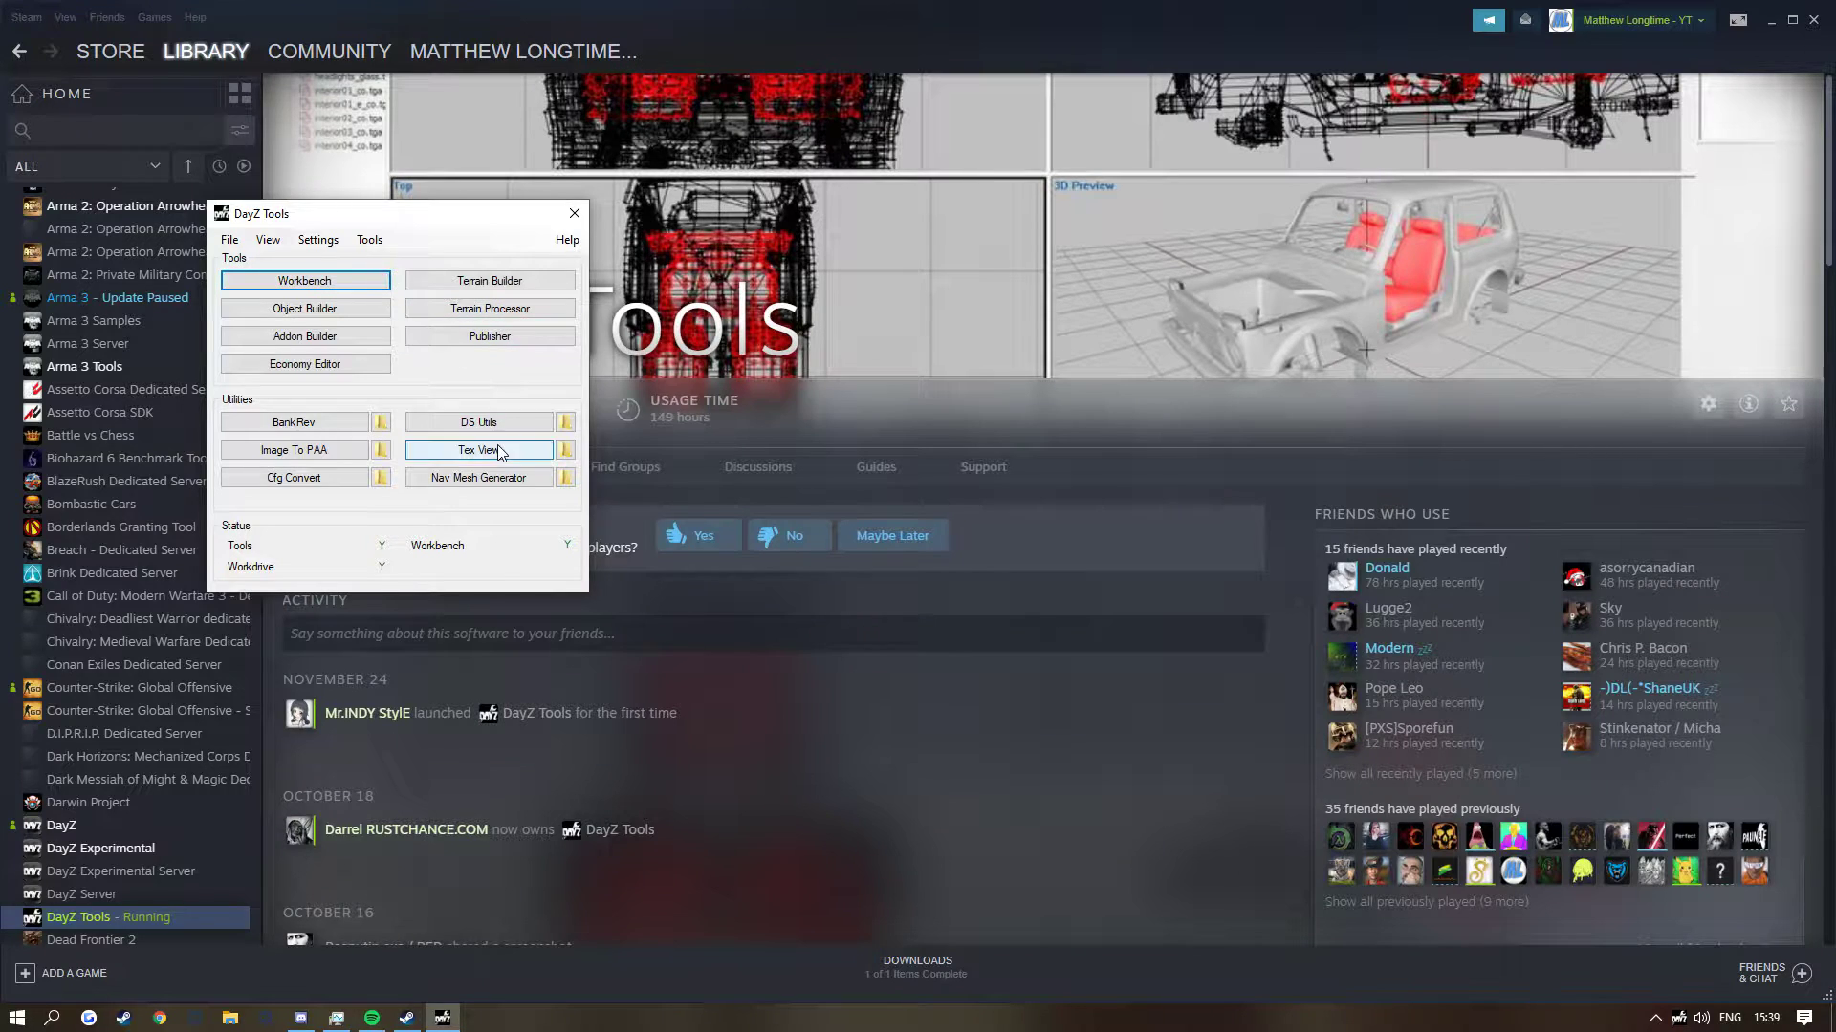
click(481, 452)
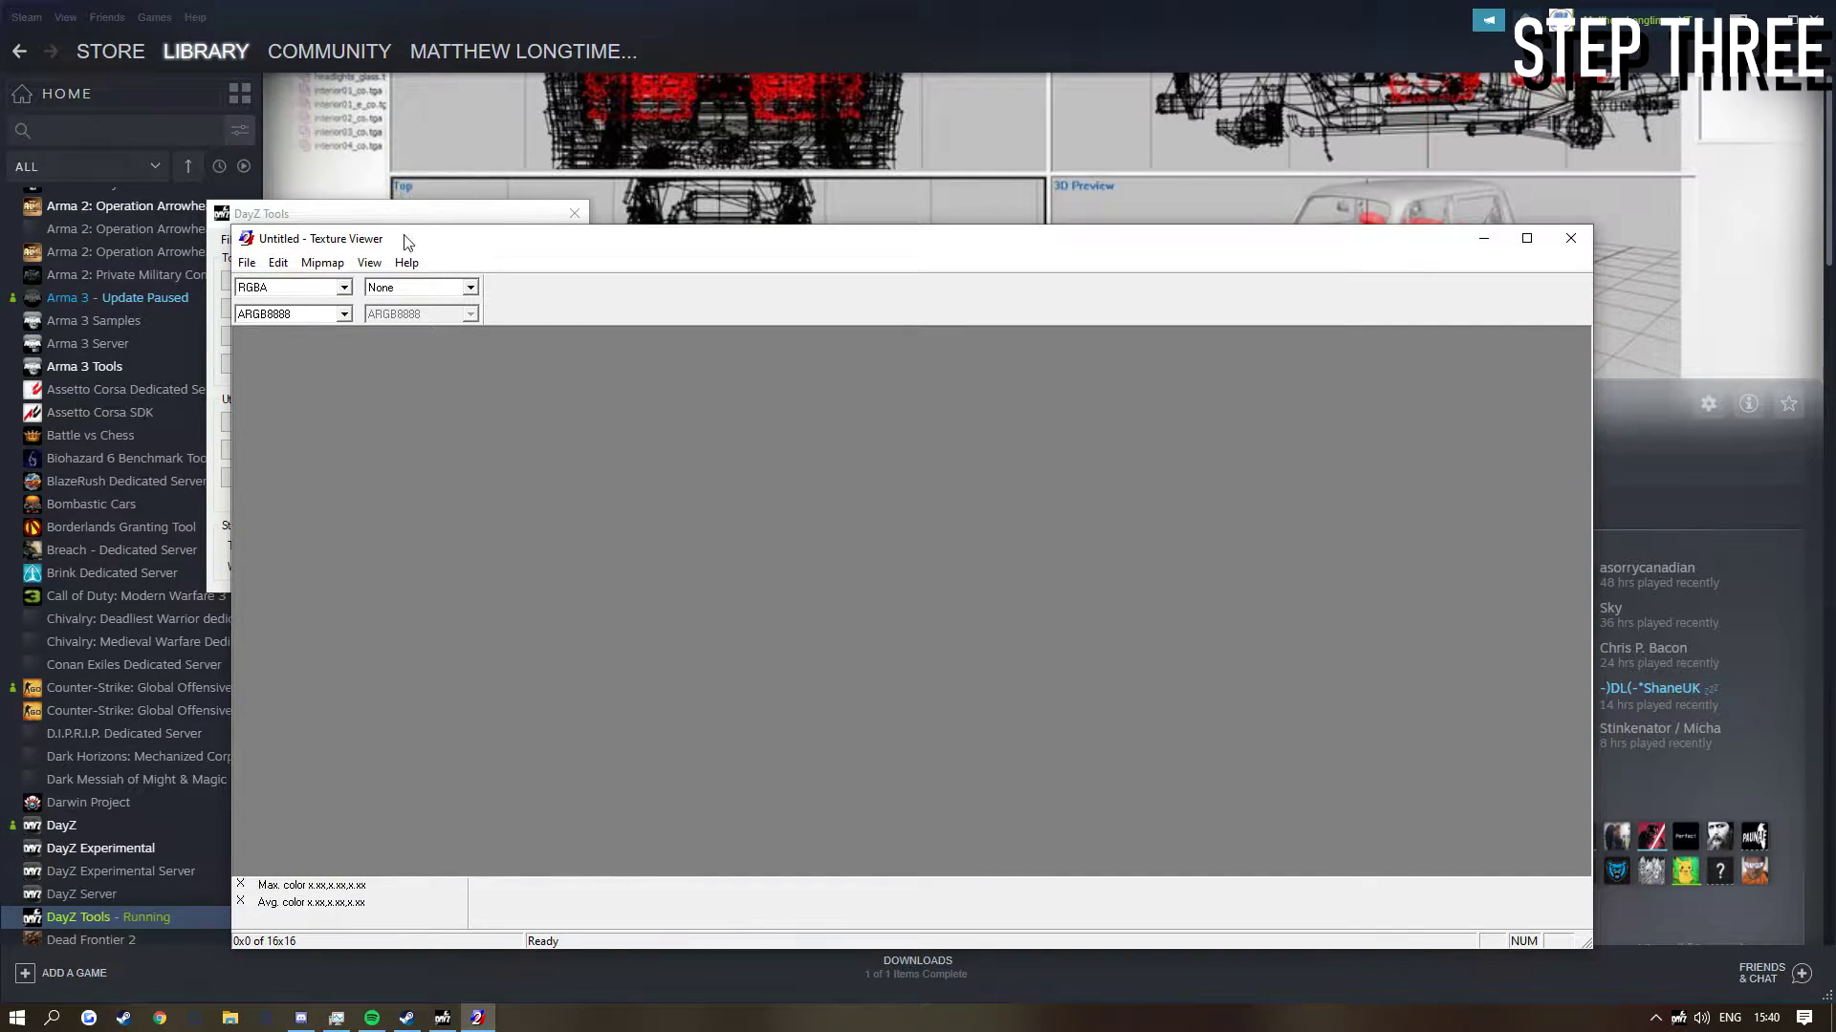
drag(408, 241, 354, 200)
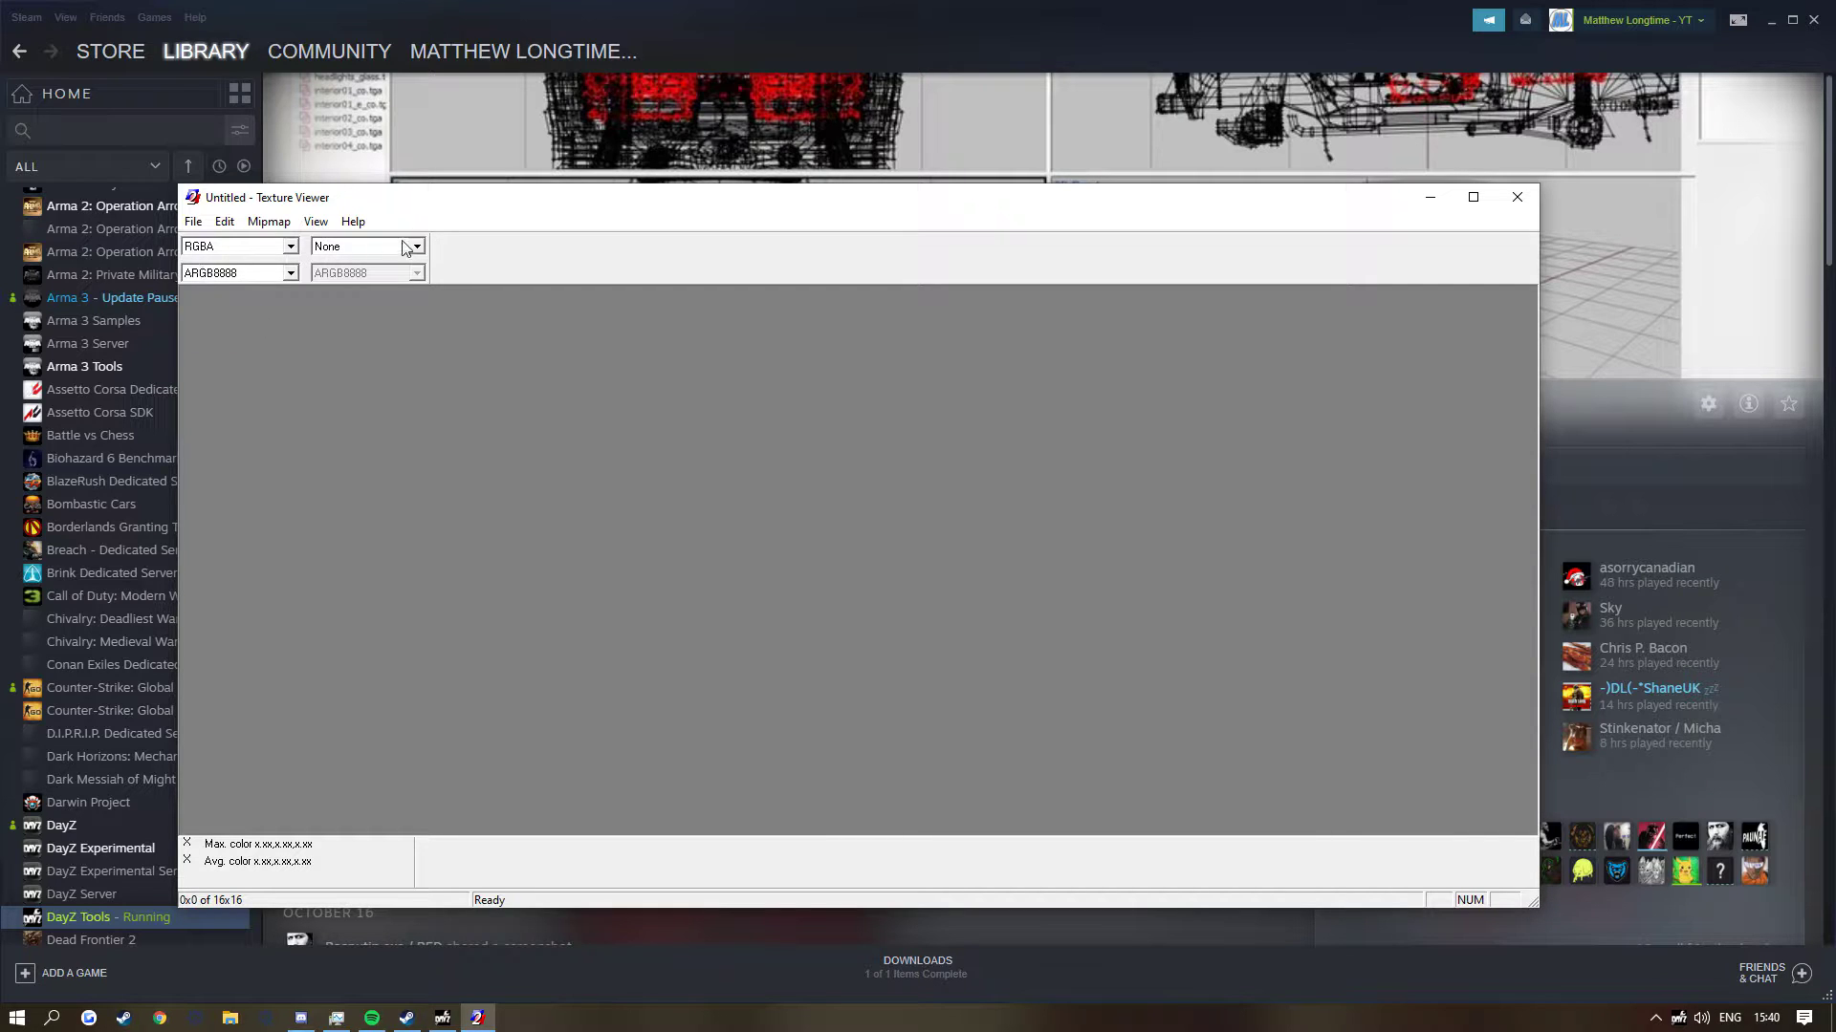
Open rock_co.paa from the data folder and zoom around the 2048x2048 DXT1 rock texture.
click(193, 221)
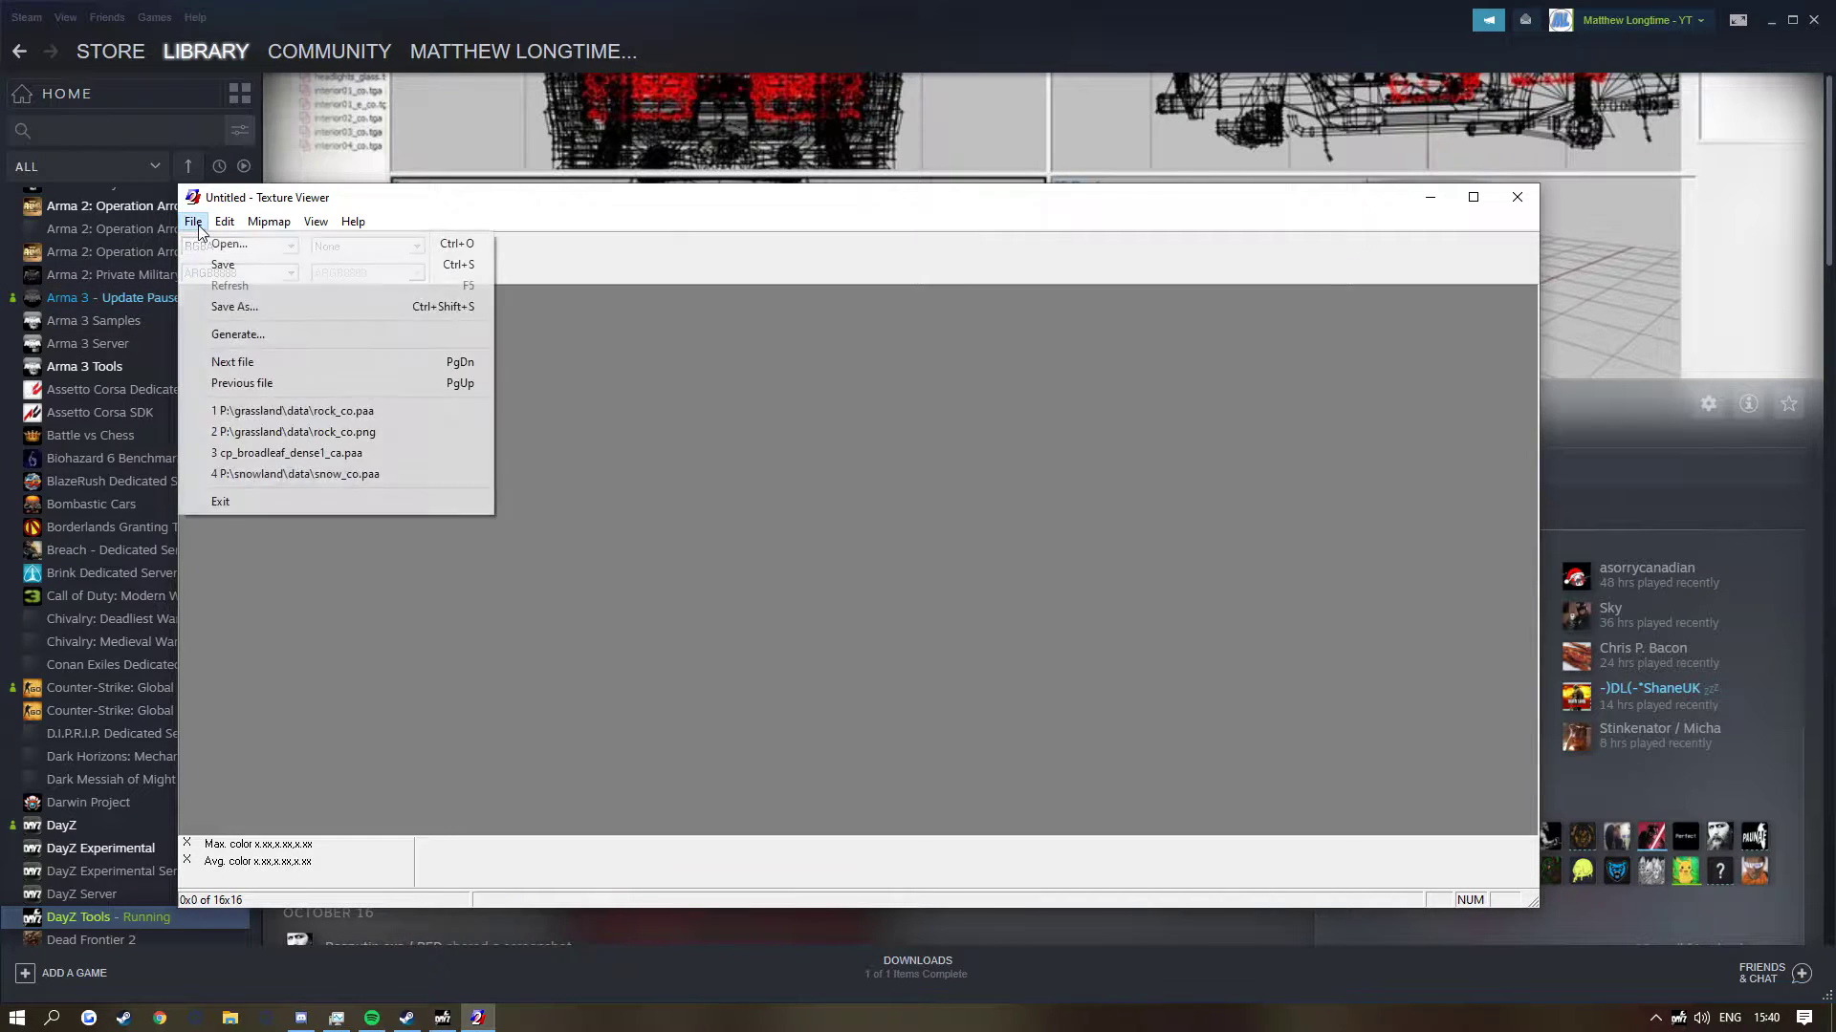
click(211, 247)
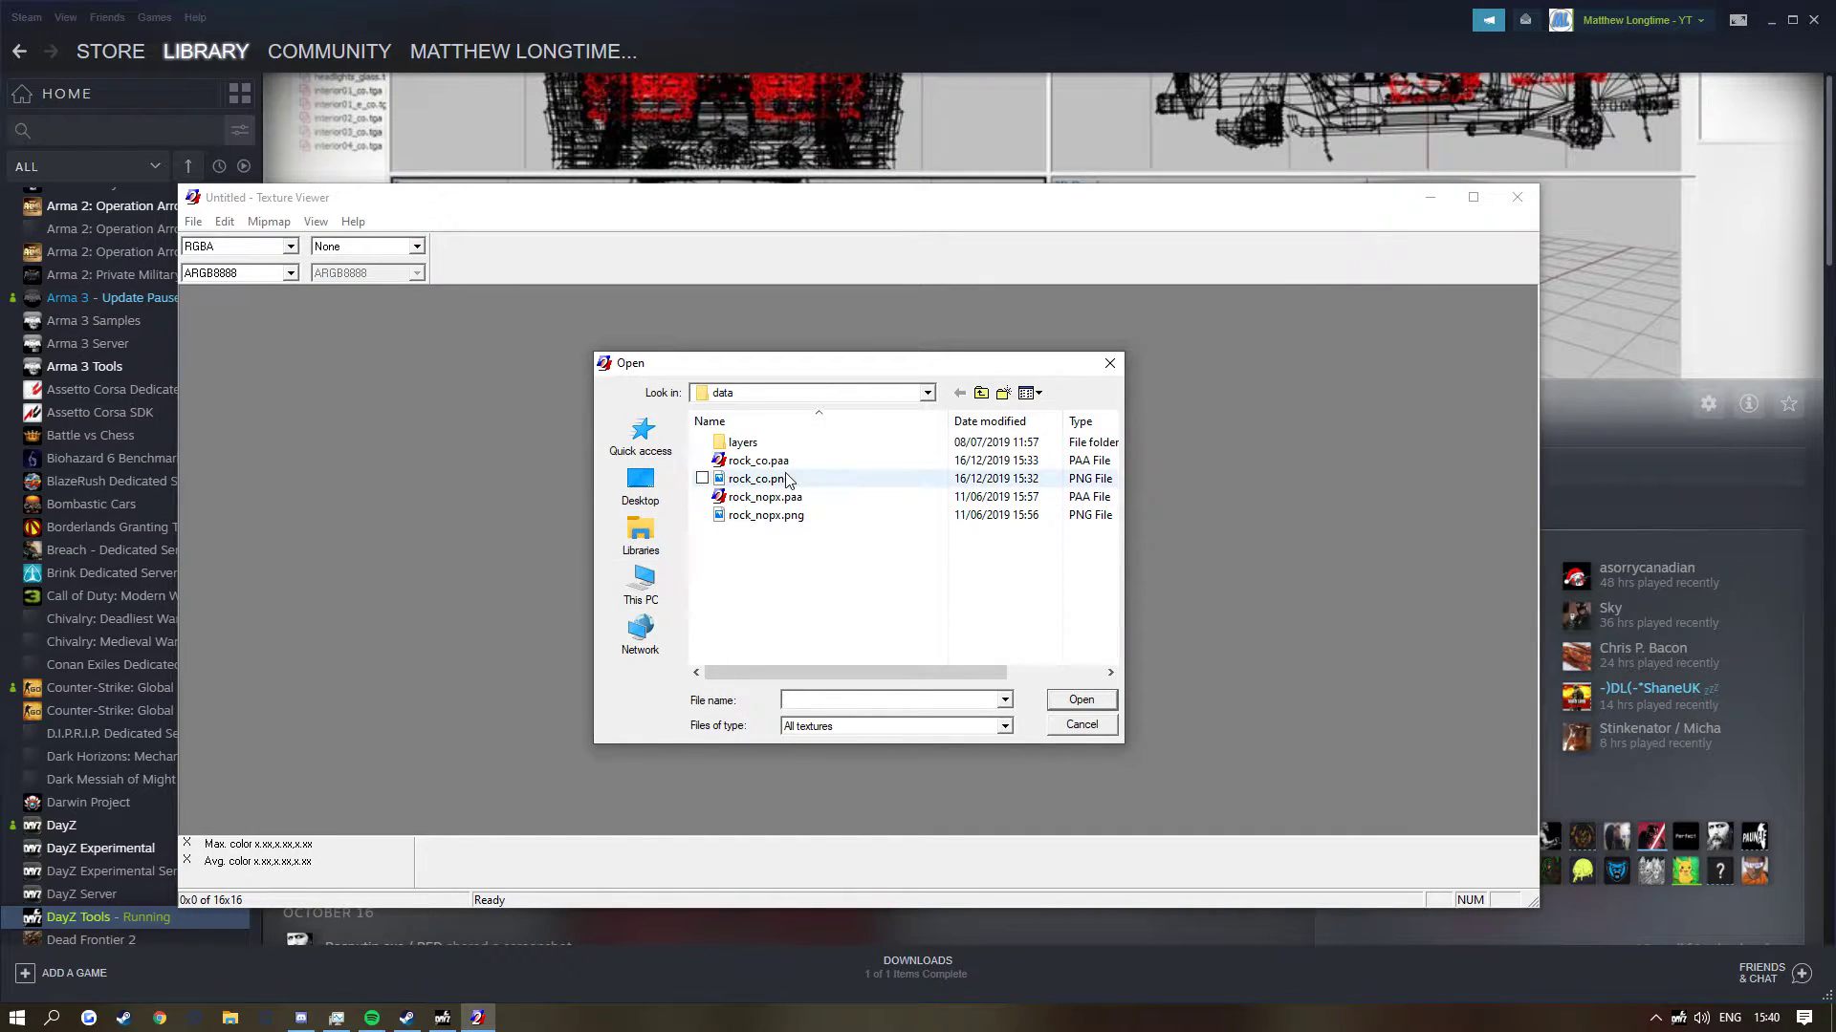
double_click(751, 461)
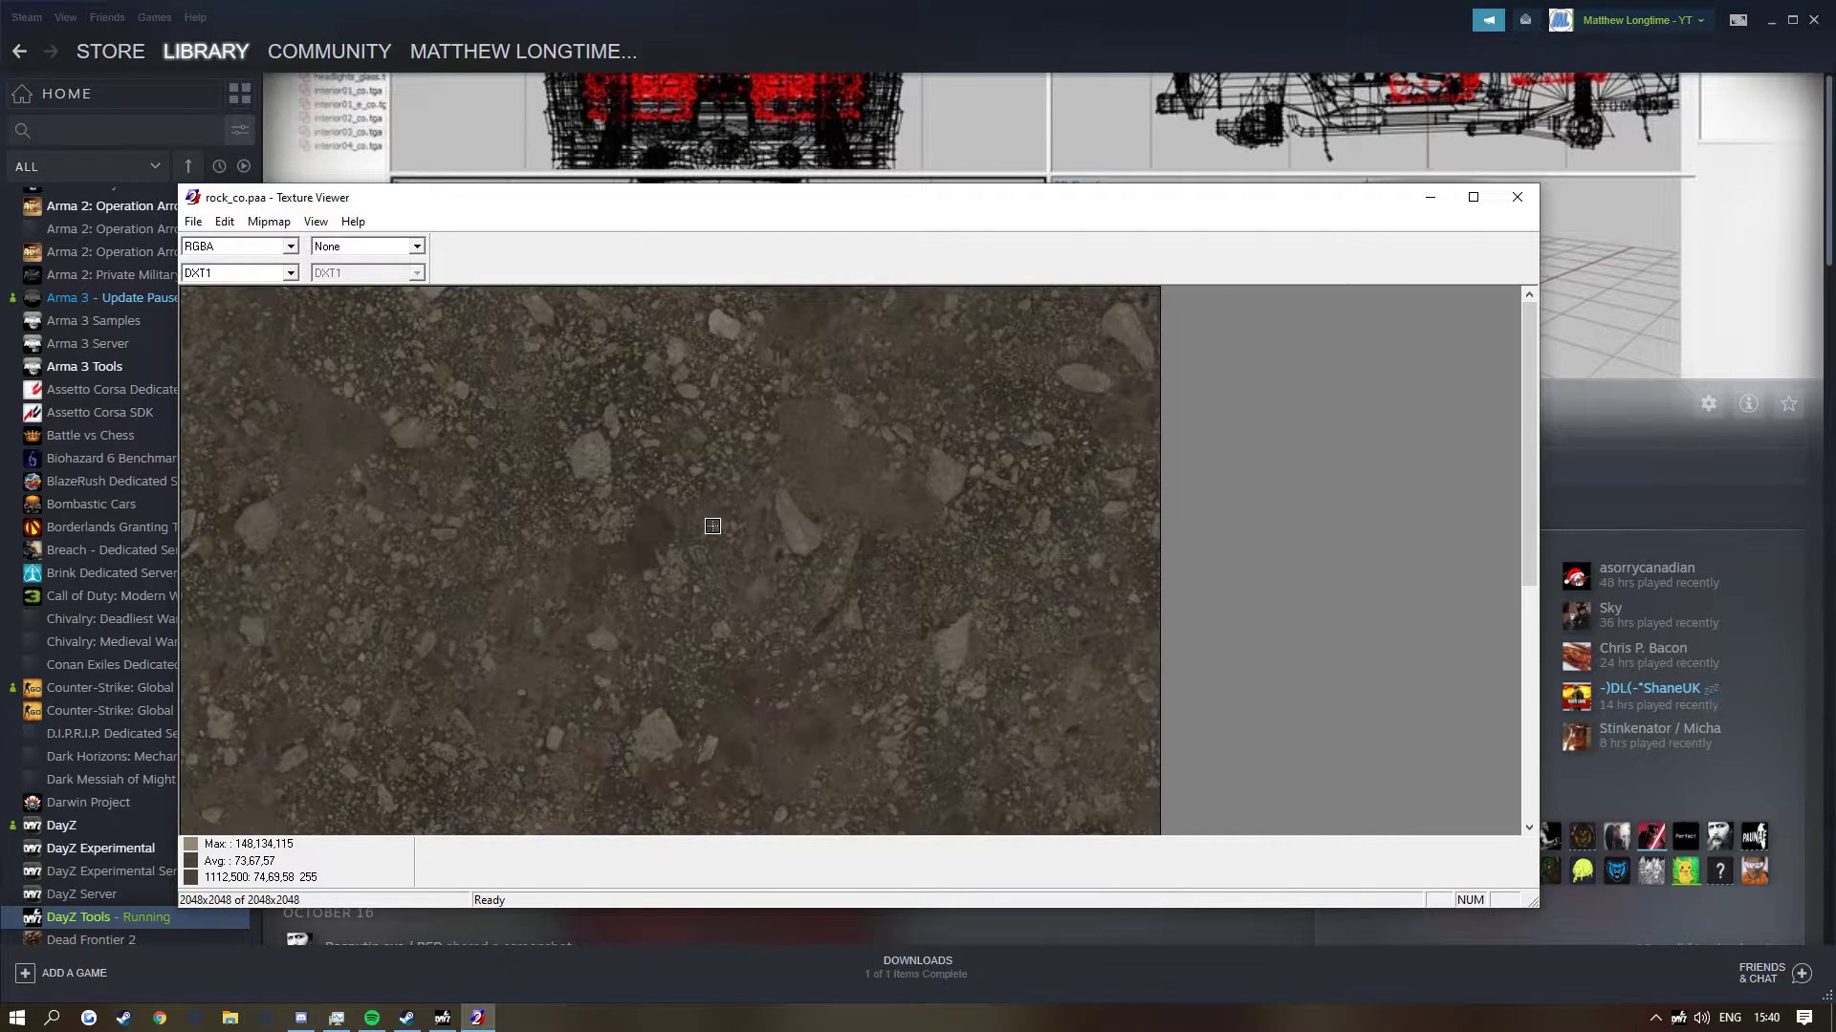
scroll(697, 525, down, 1)
scroll(286, 373, down, 1)
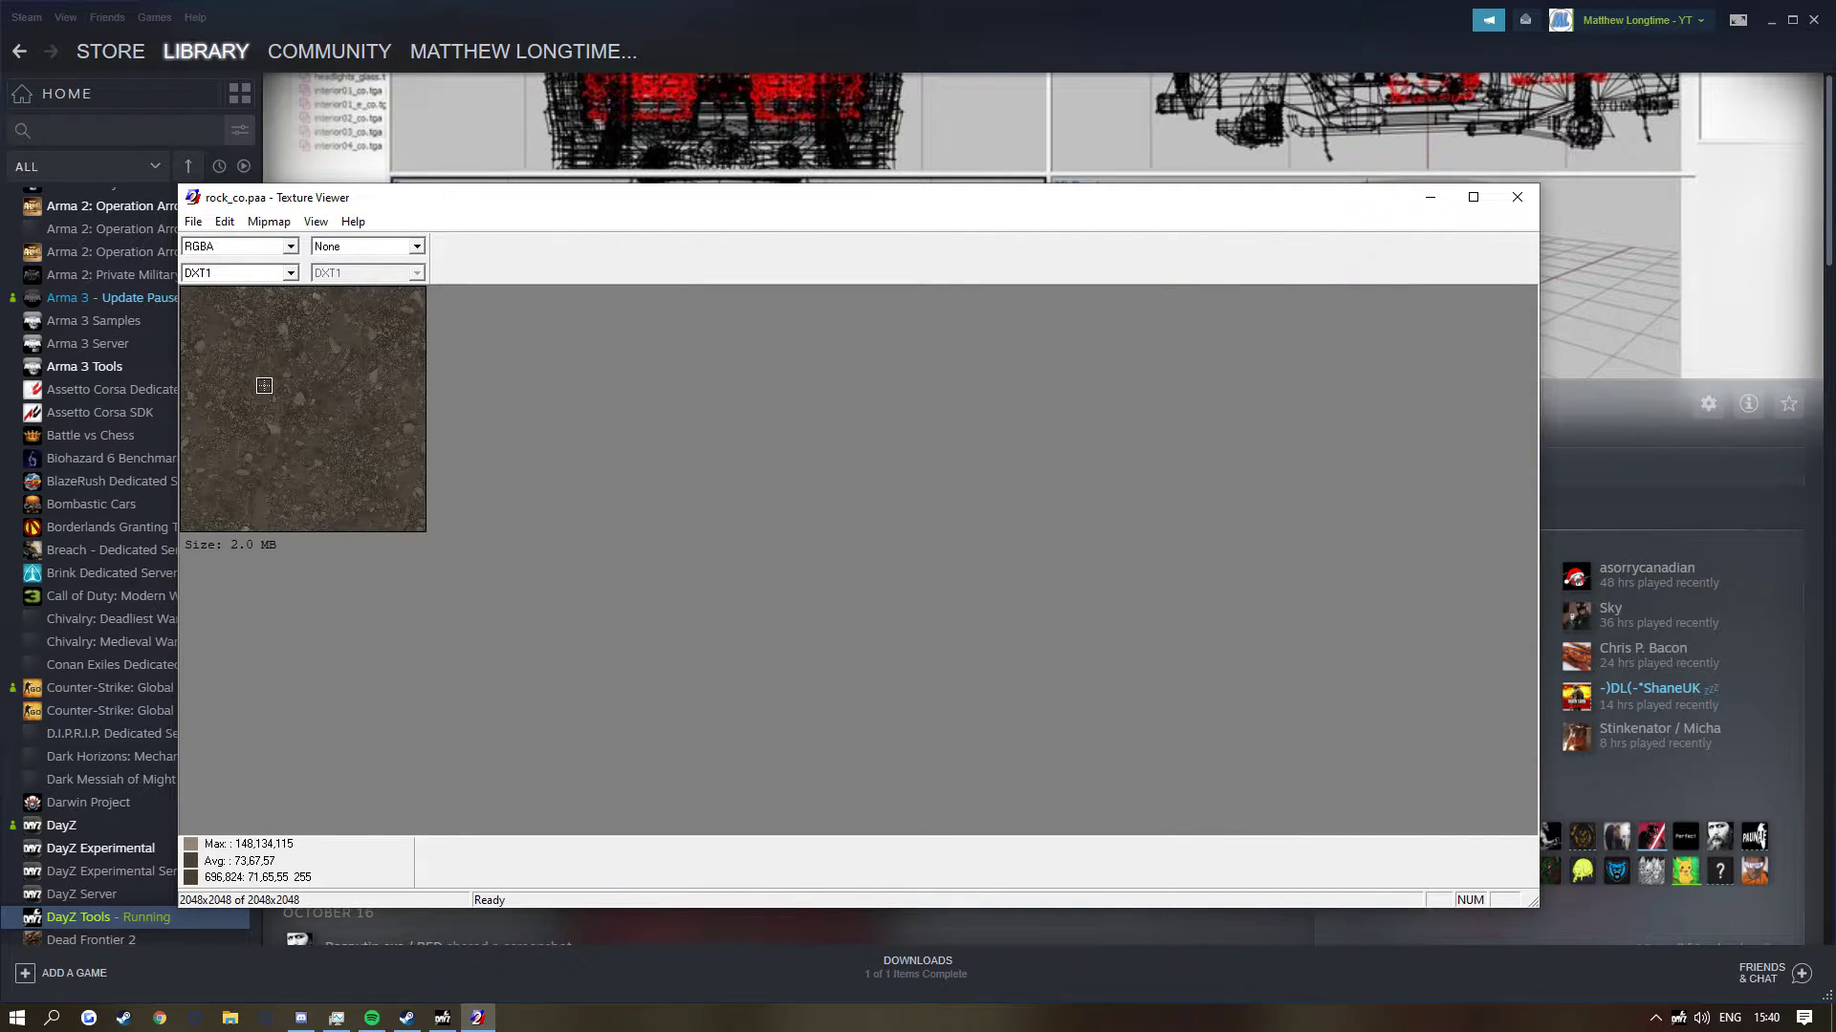
scroll(345, 485, up, 1)
scroll(341, 486, up, 1)
scroll(320, 486, down, 1)
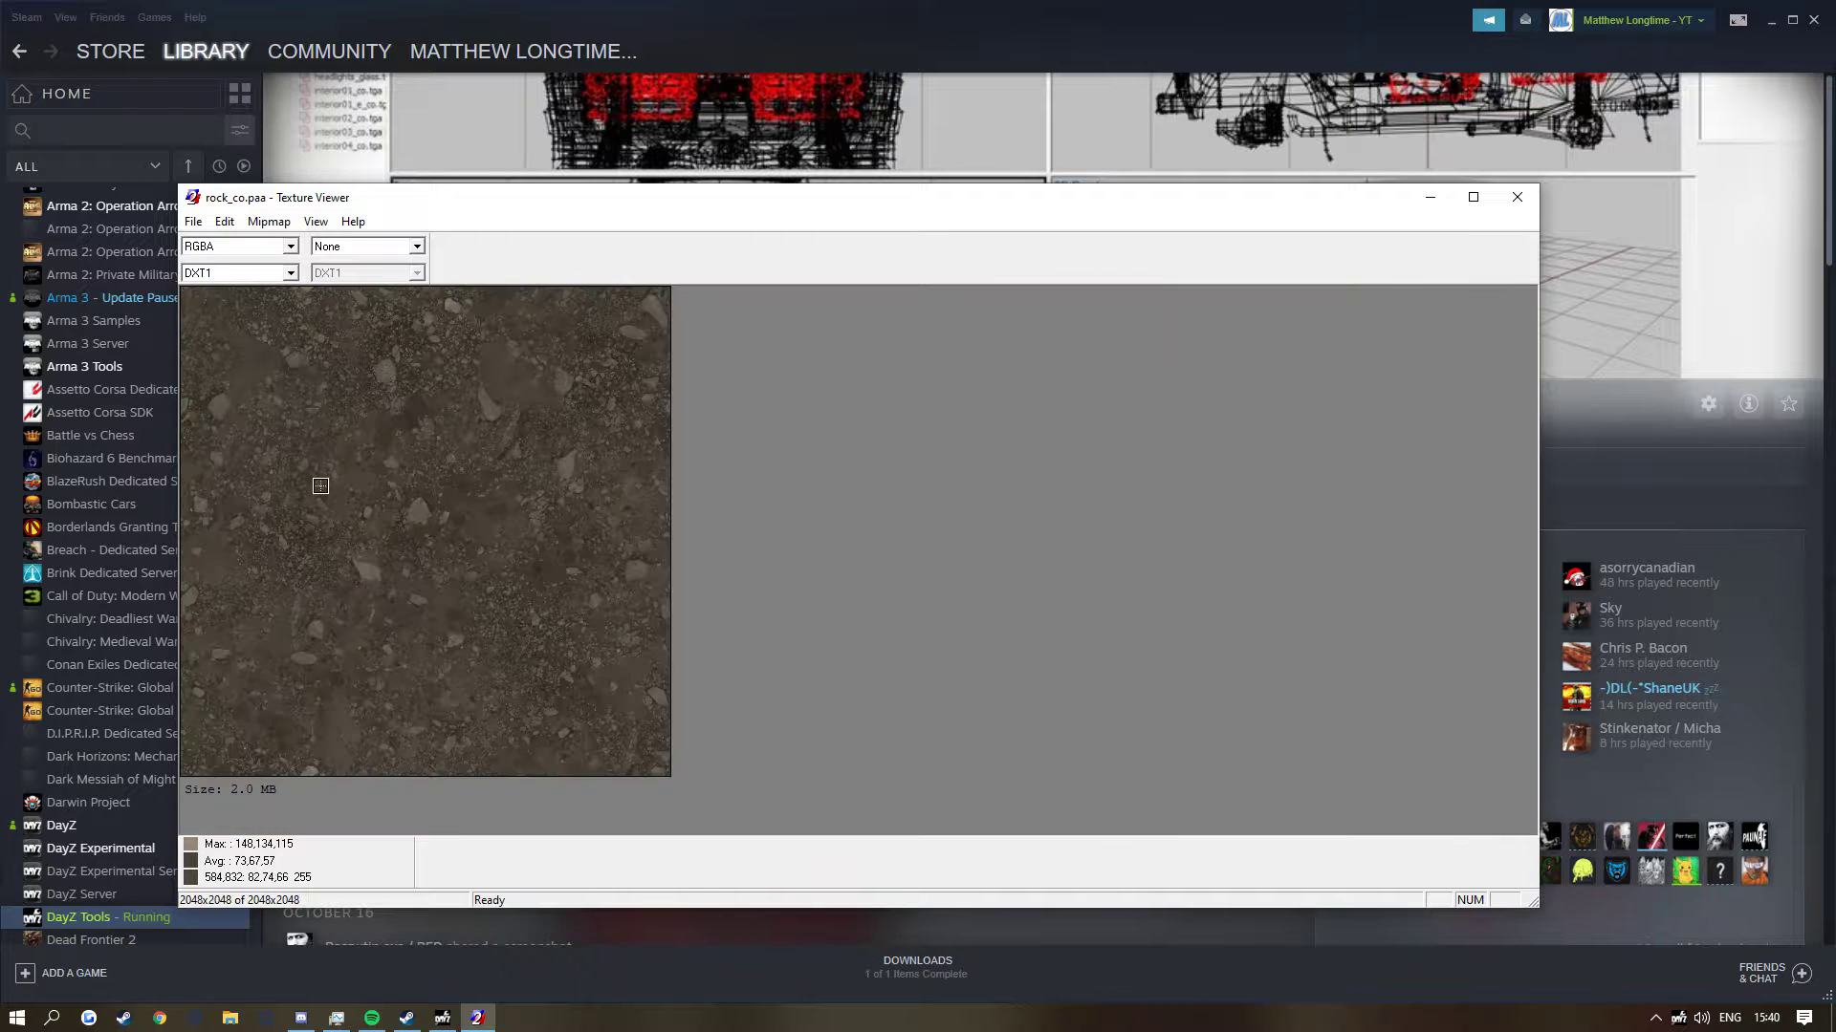
scroll(320, 485, down, 2)
scroll(213, 336, up, 4)
scroll(214, 337, down, 4)
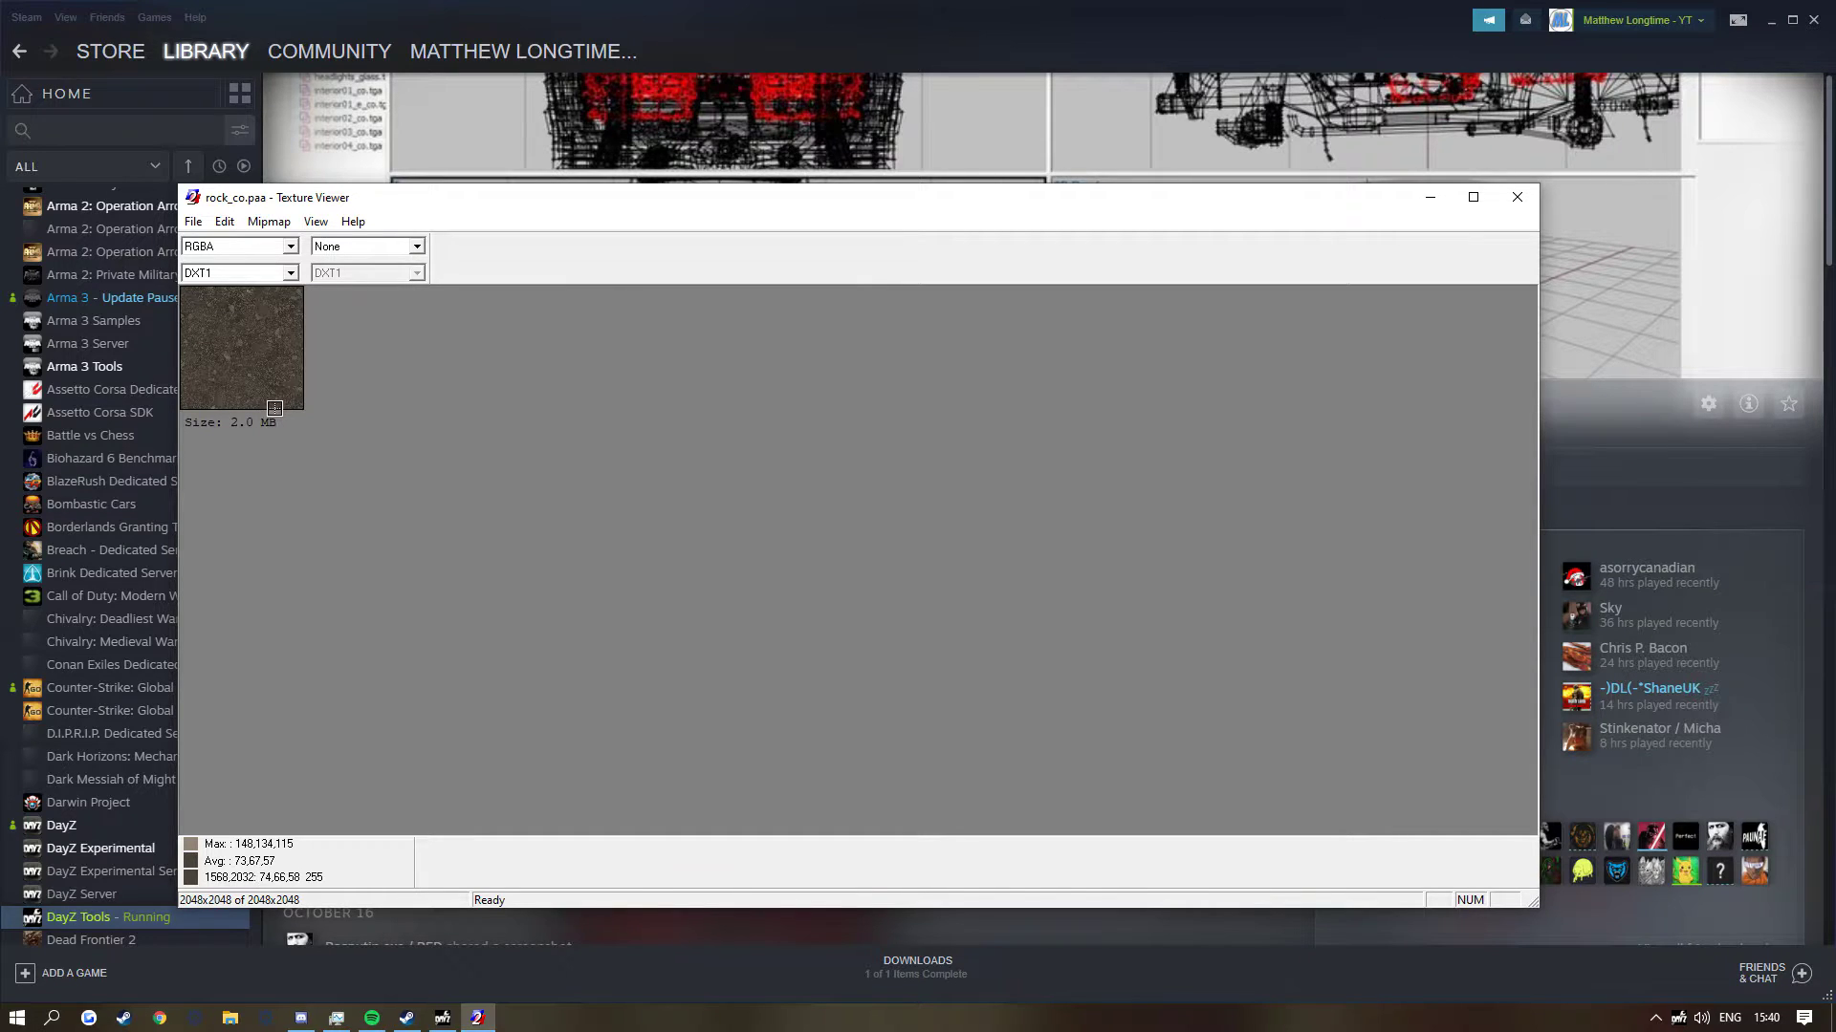
click(193, 222)
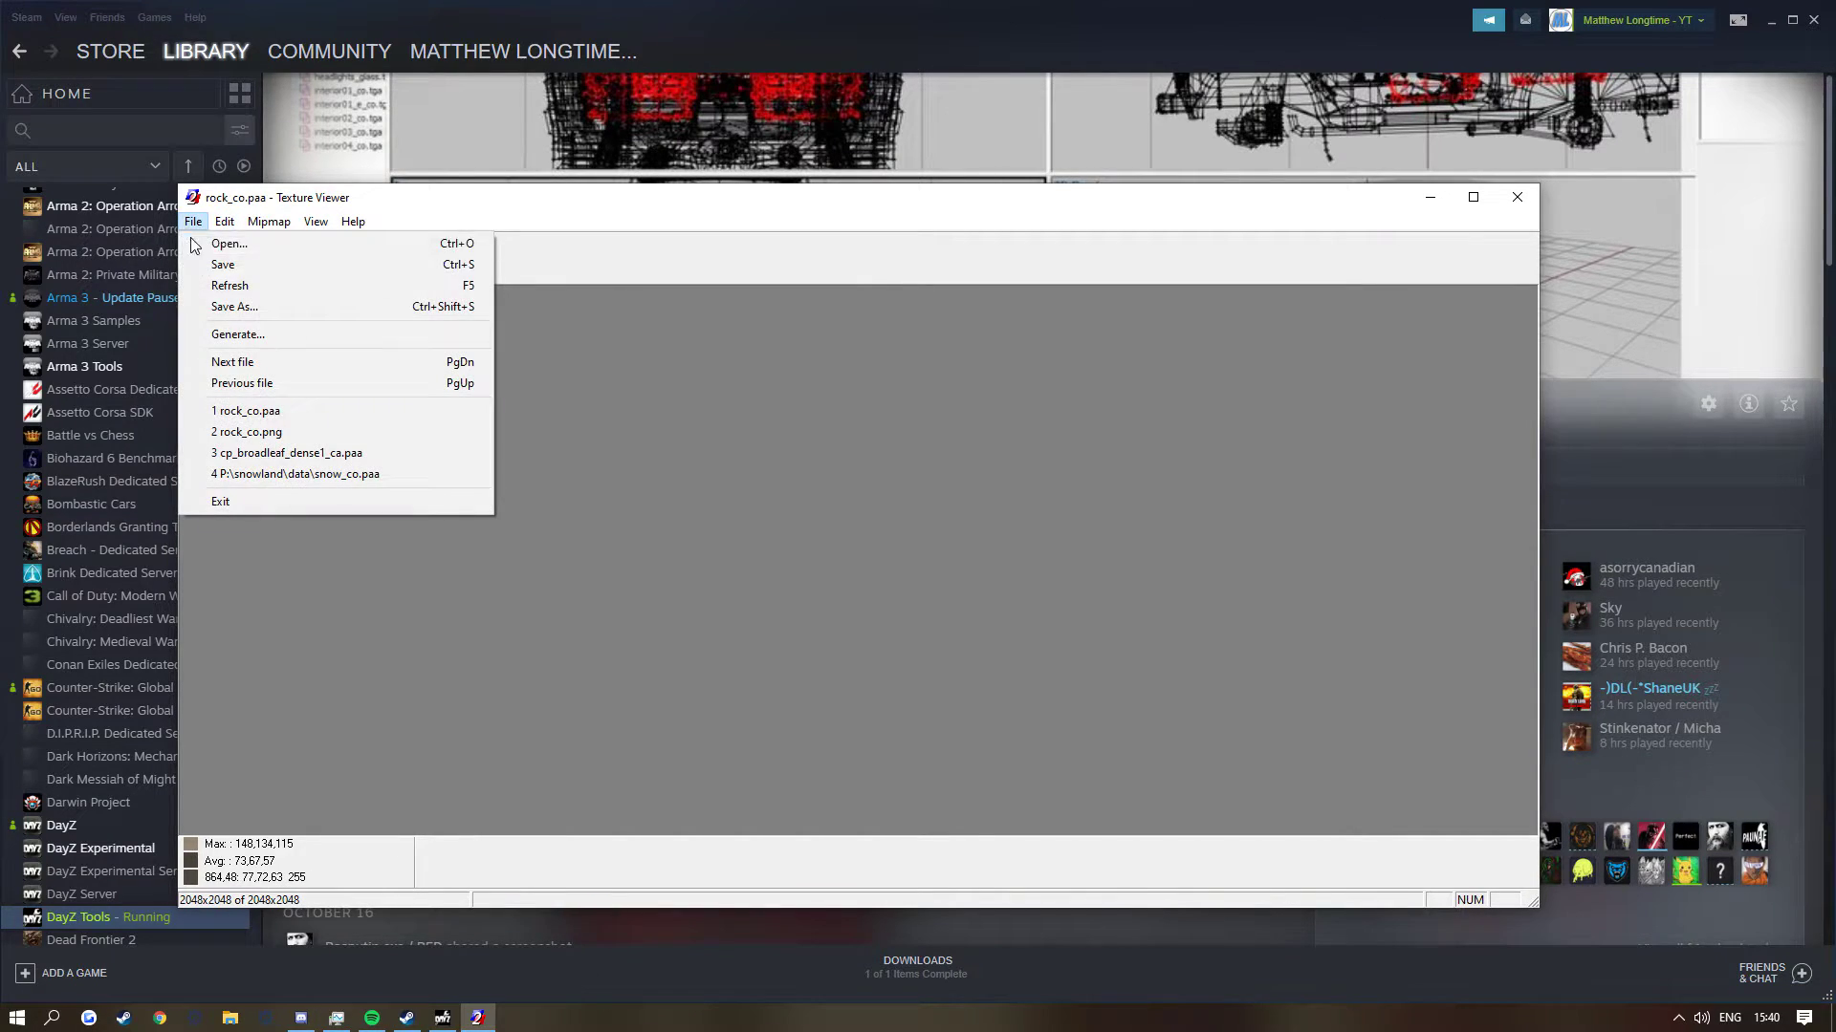
Save the rock texture as rock_co.png, replacing the existing file.
click(216, 304)
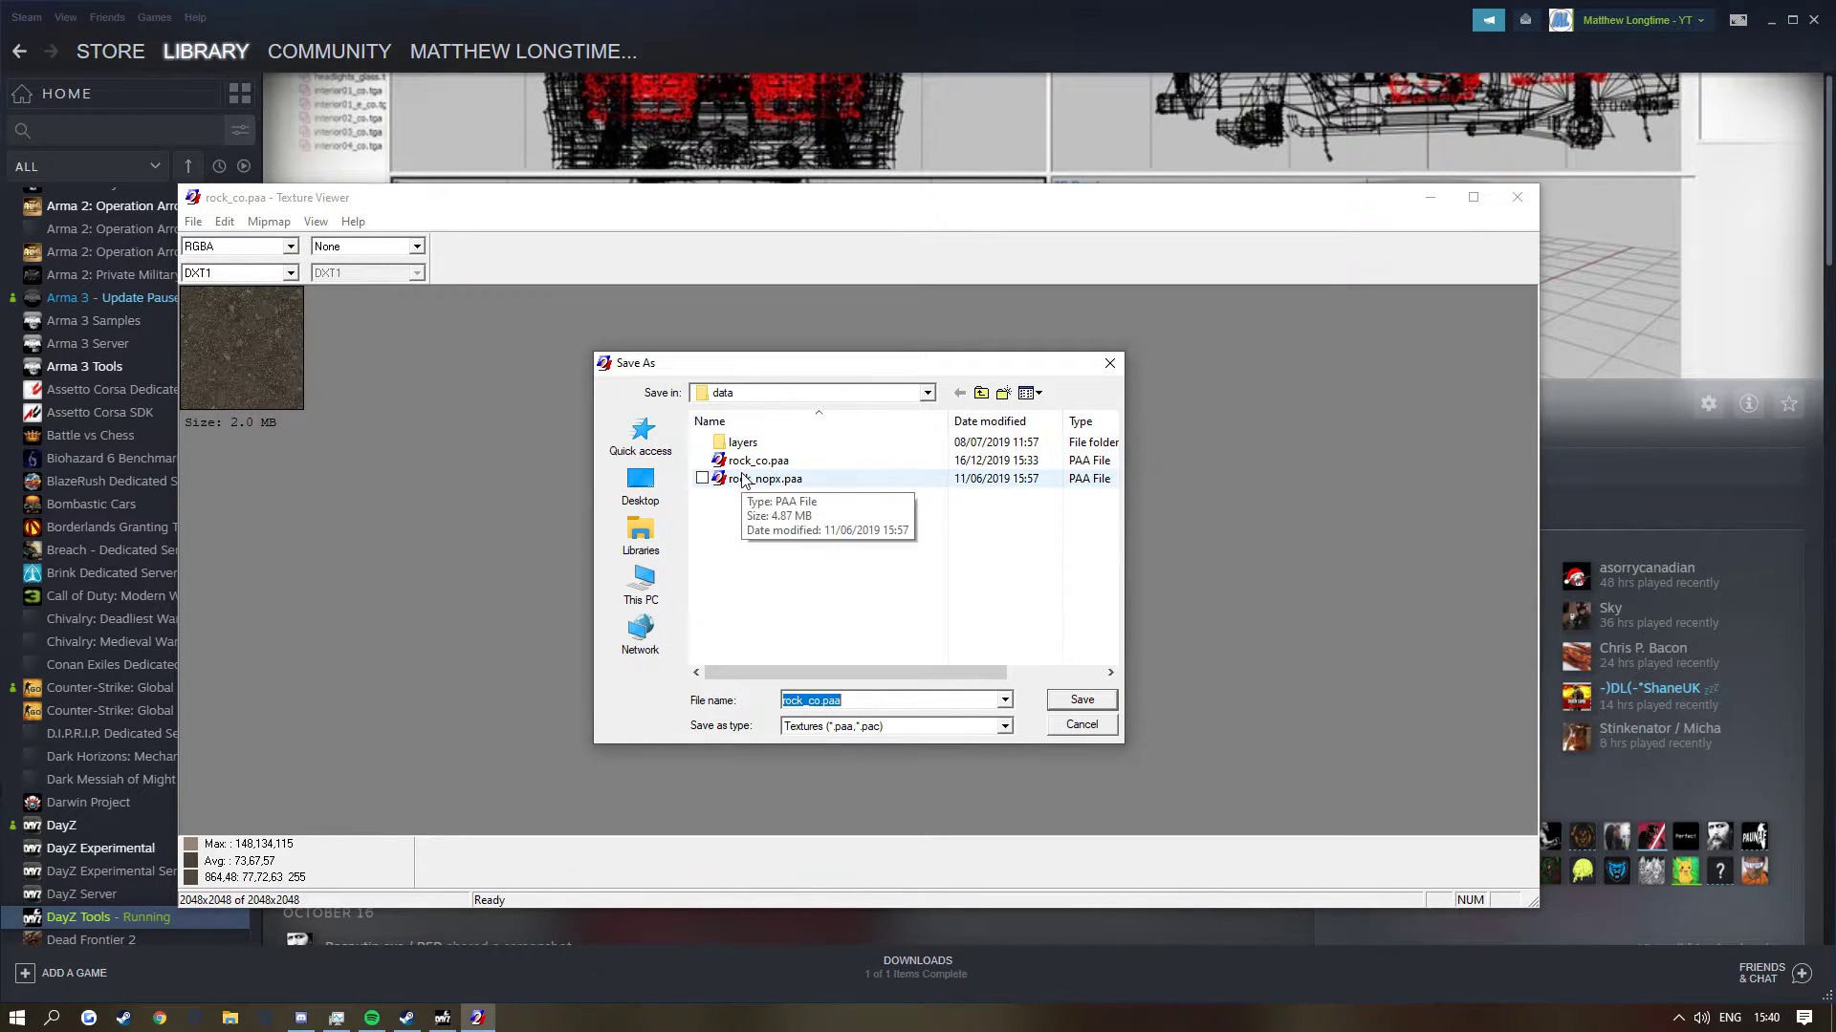
click(896, 706)
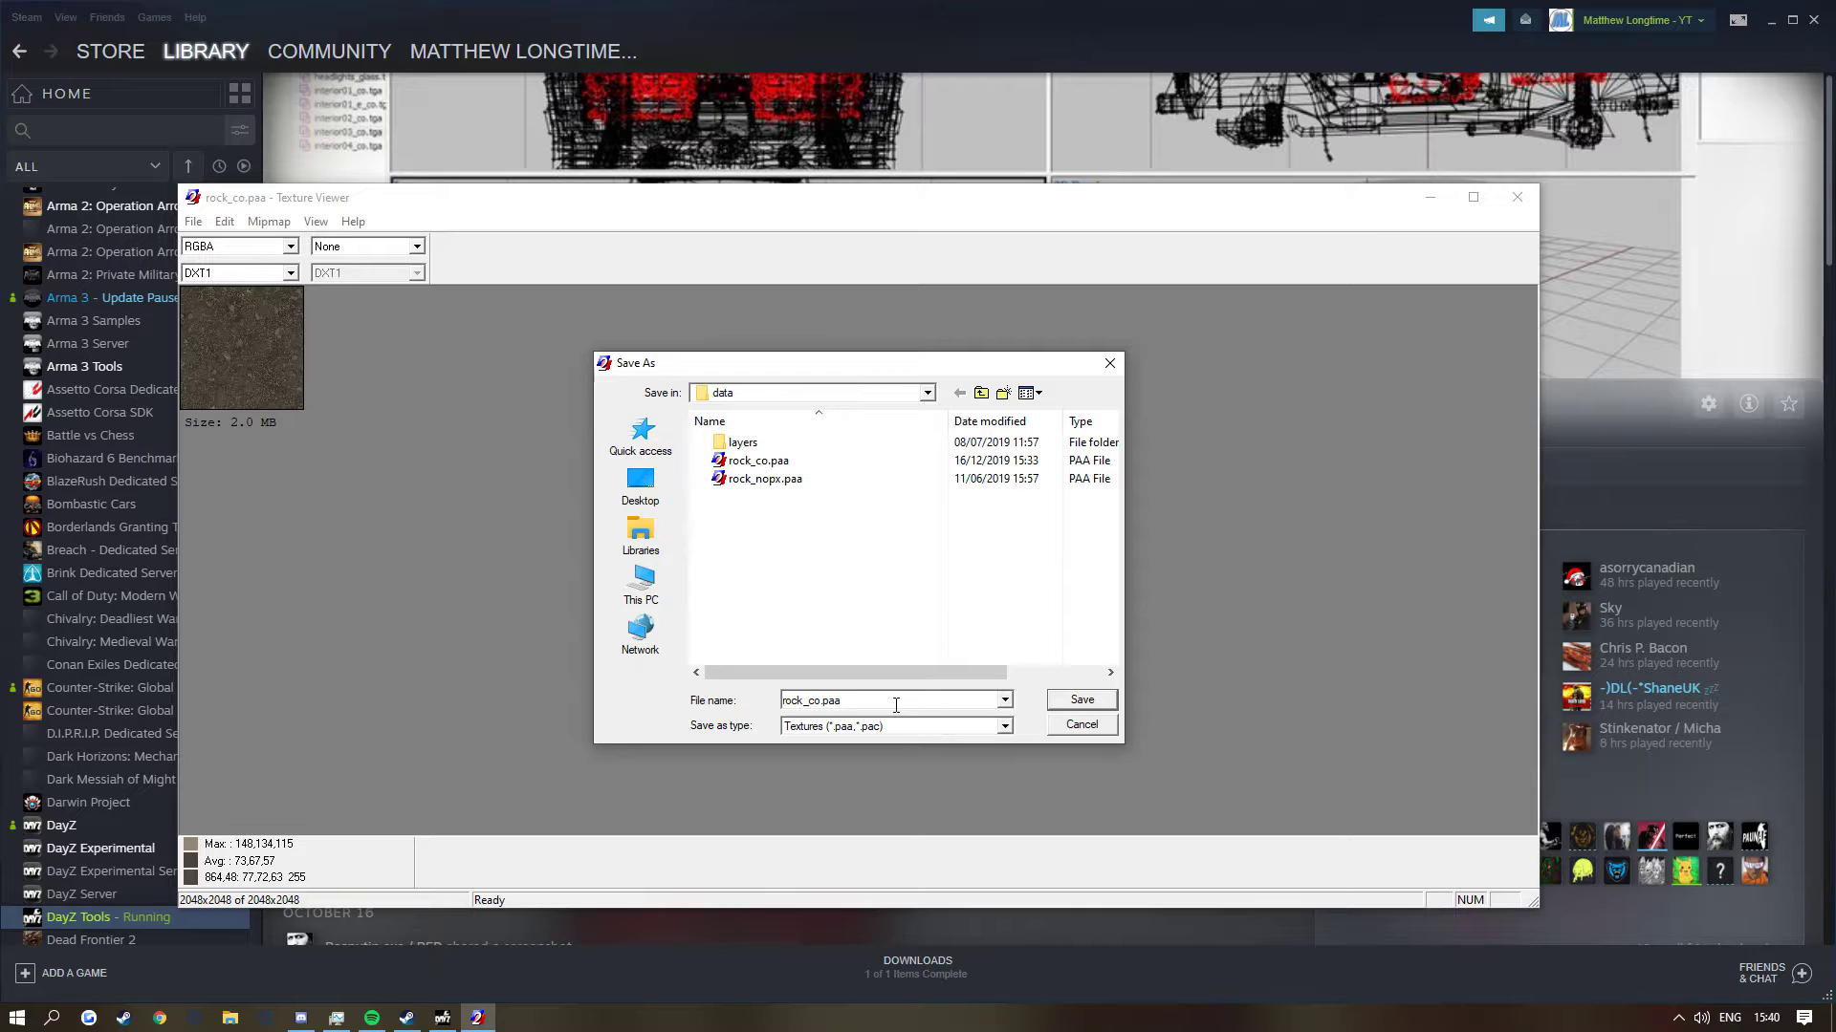
key(BackSpace)
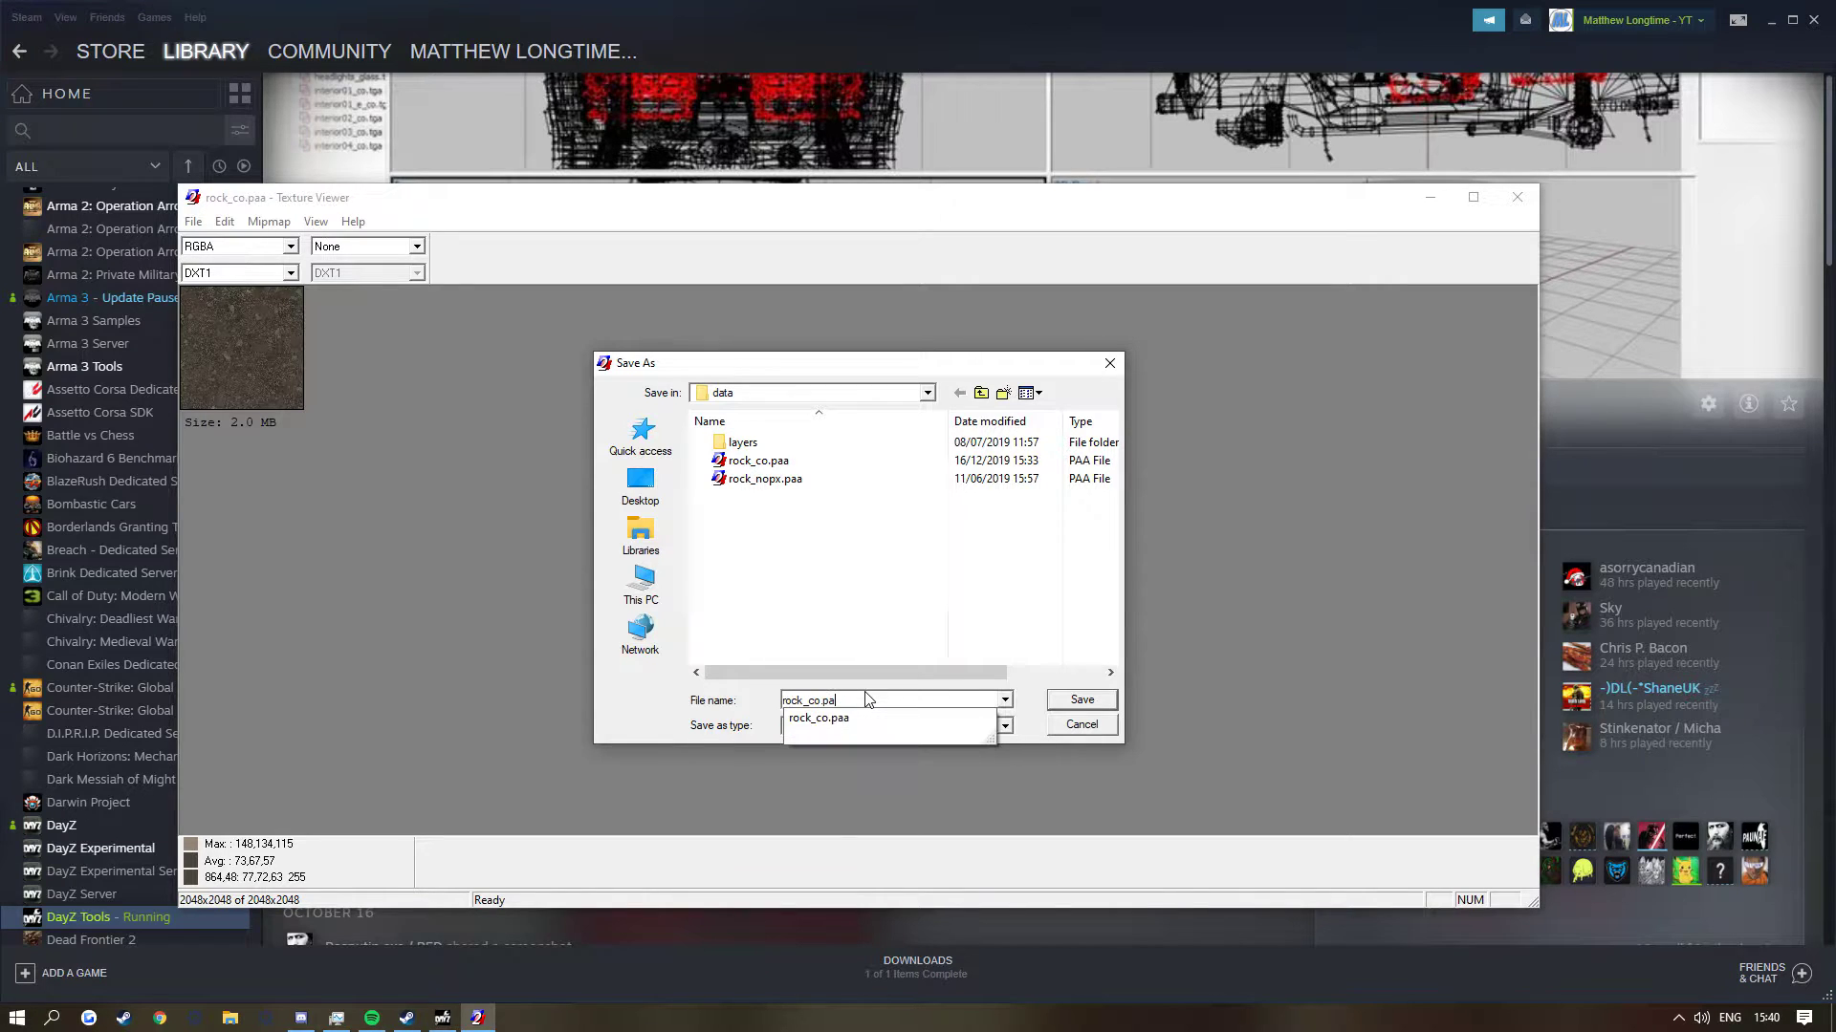
key(BackSpace)
text(ng)
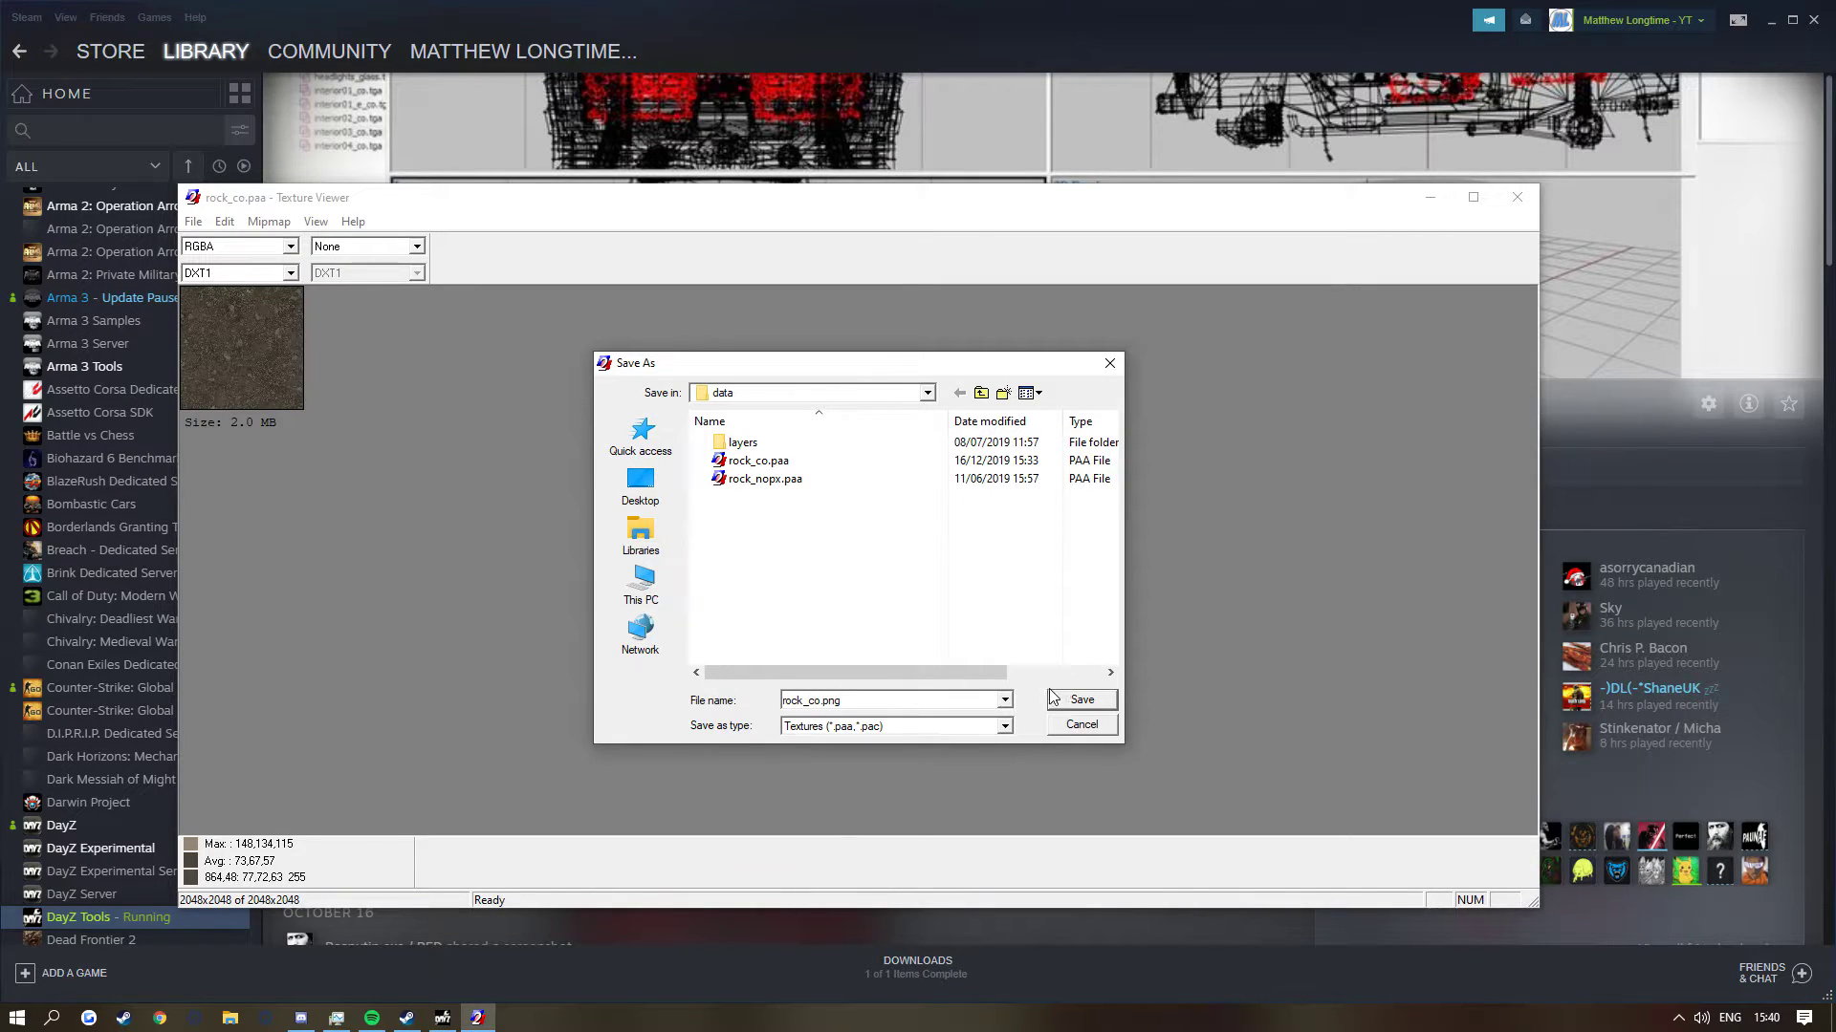
click(1052, 699)
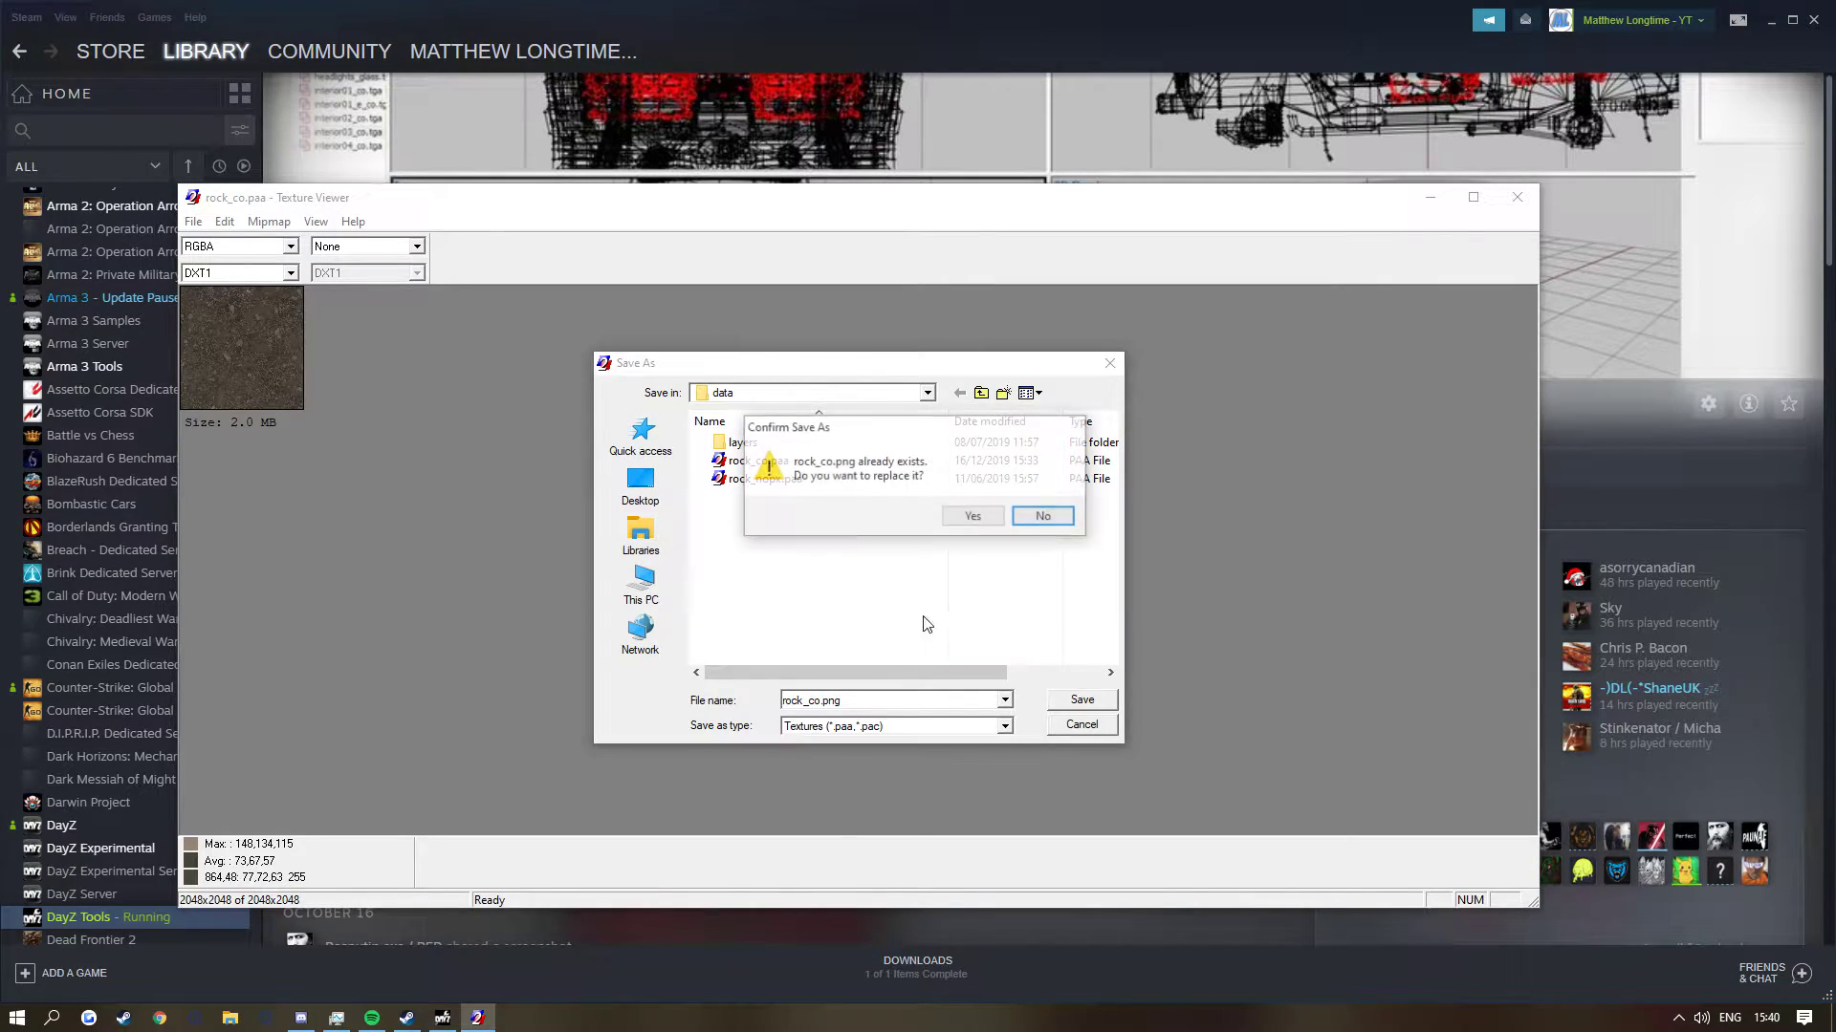
click(972, 517)
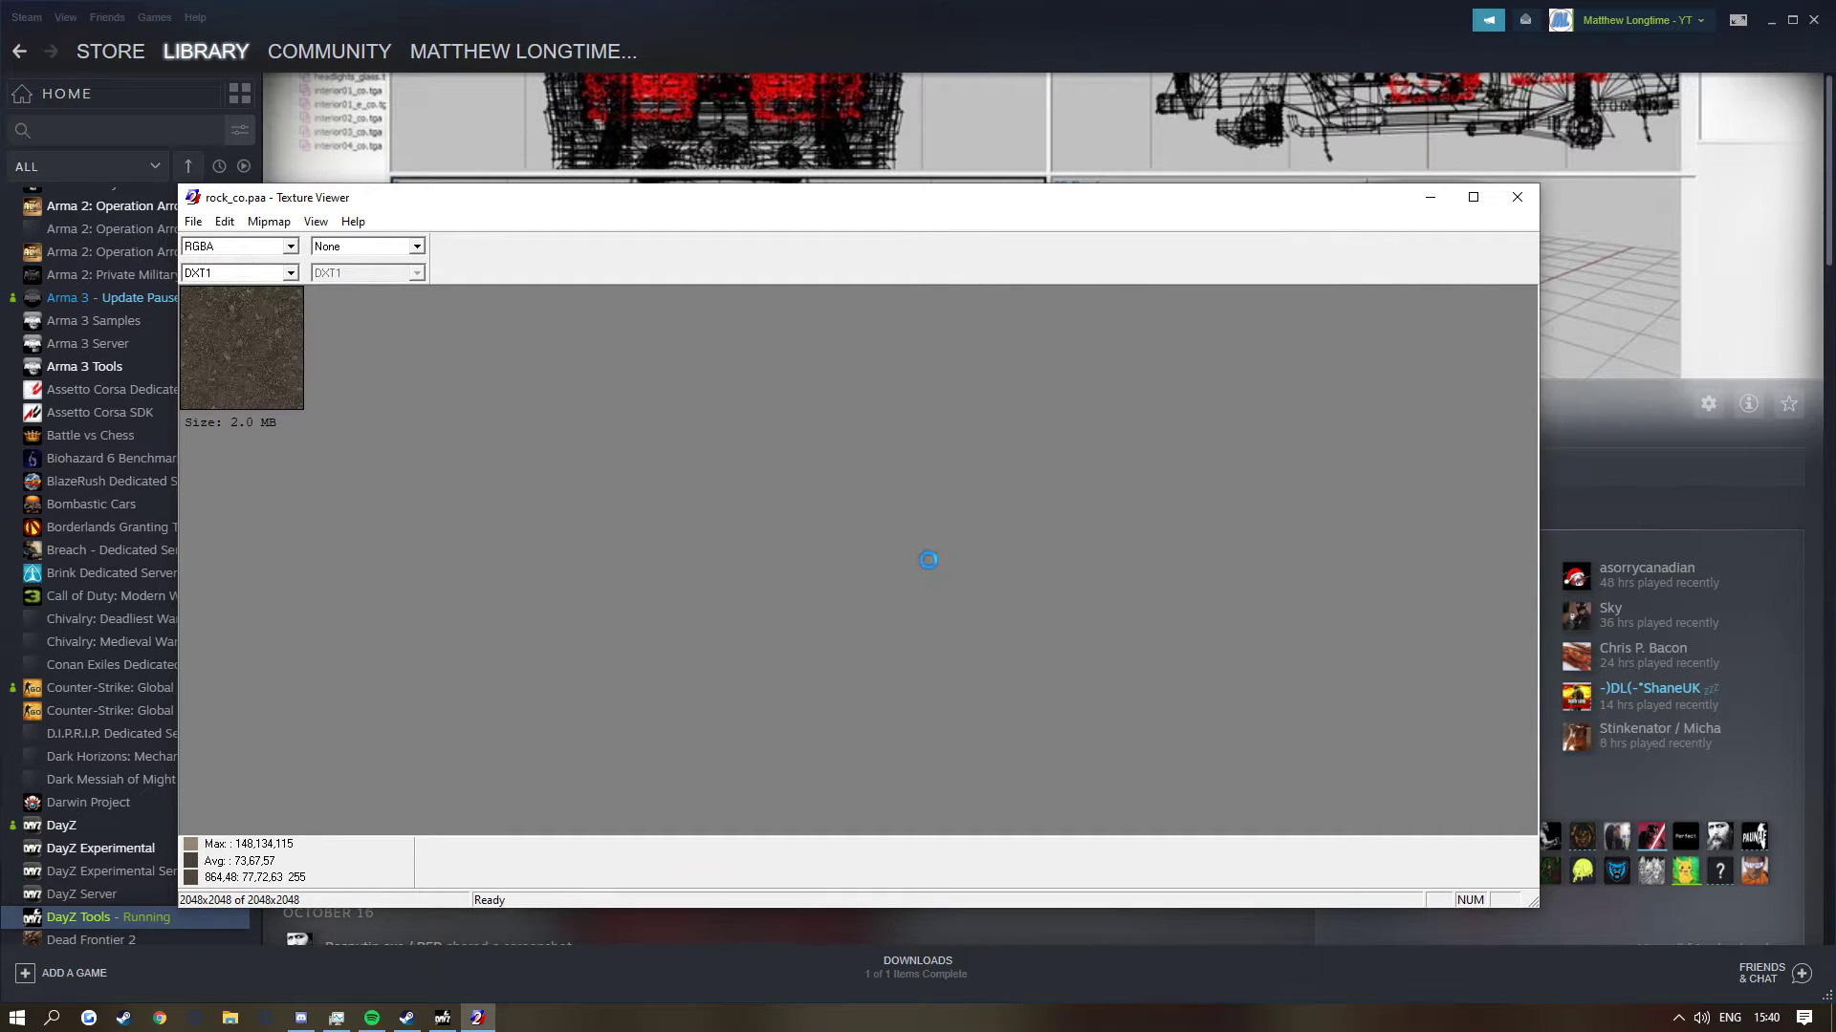
click(192, 221)
Save the texture back as rock_co.paa, overwriting the existing copy.
click(271, 306)
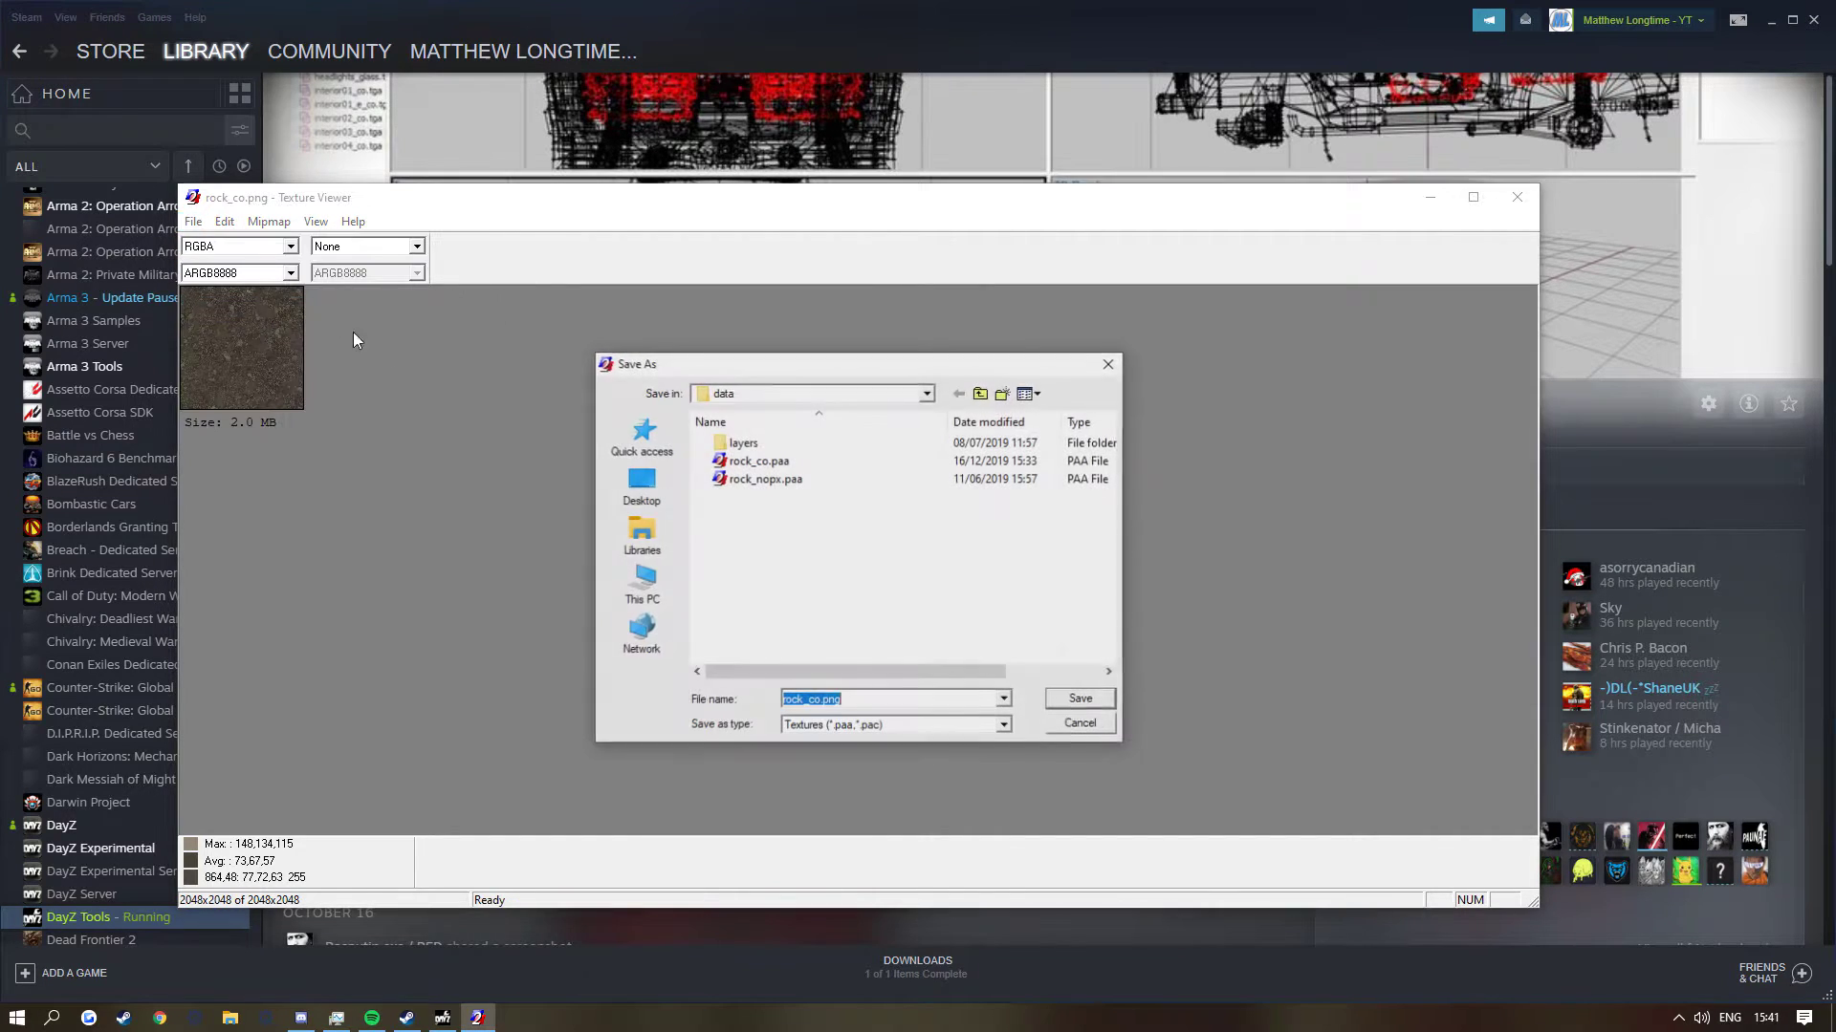
click(848, 703)
key(shift+Left)
key(shift+Left)
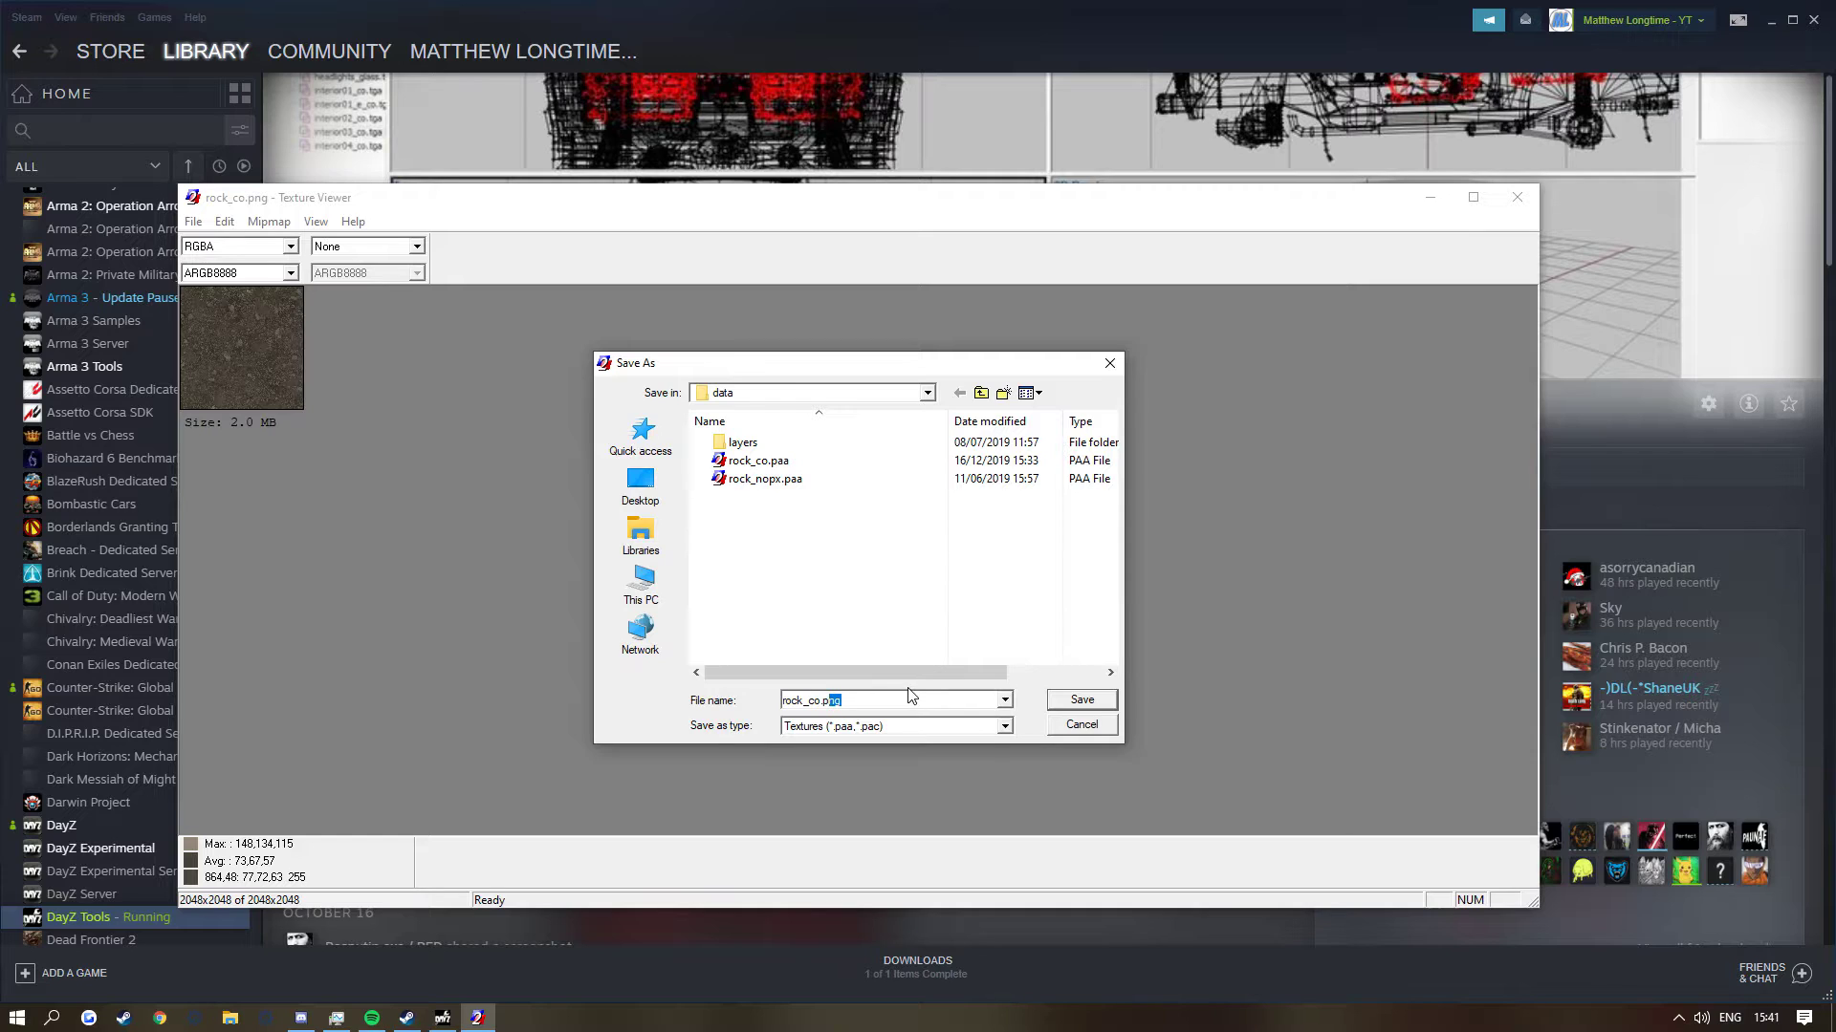
text(aa)
click(1071, 699)
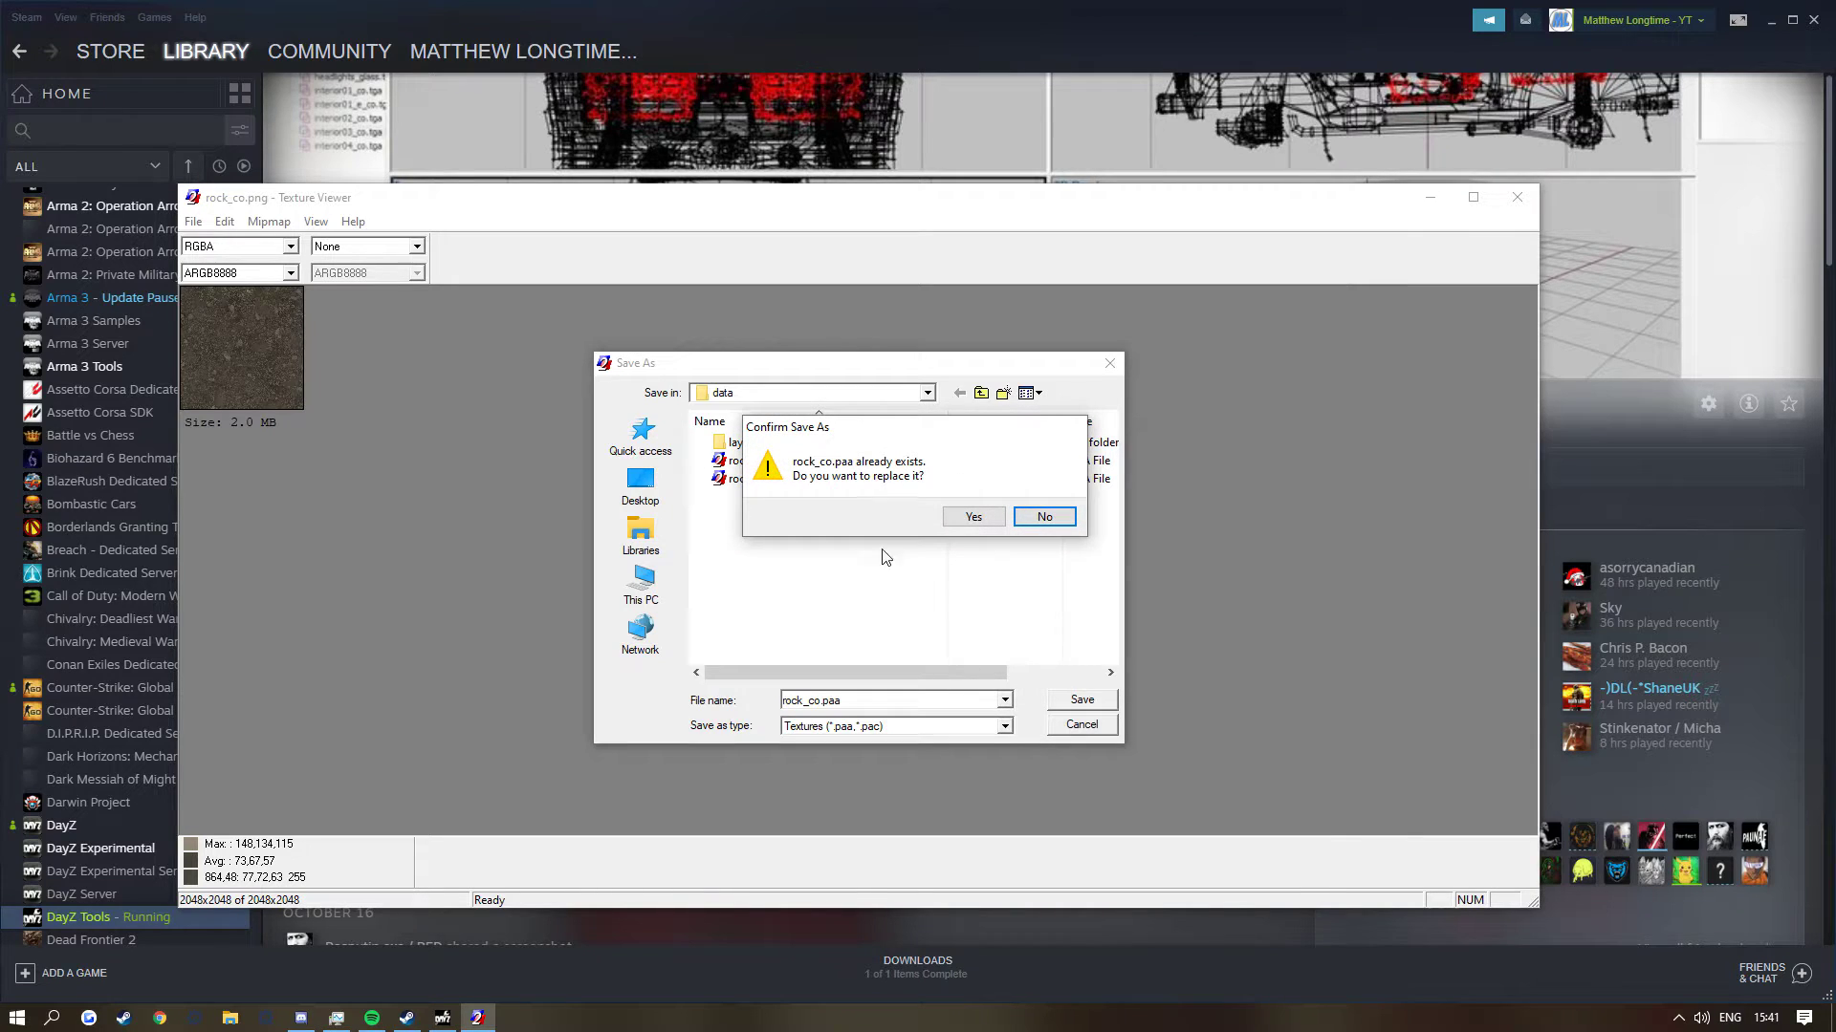
click(972, 517)
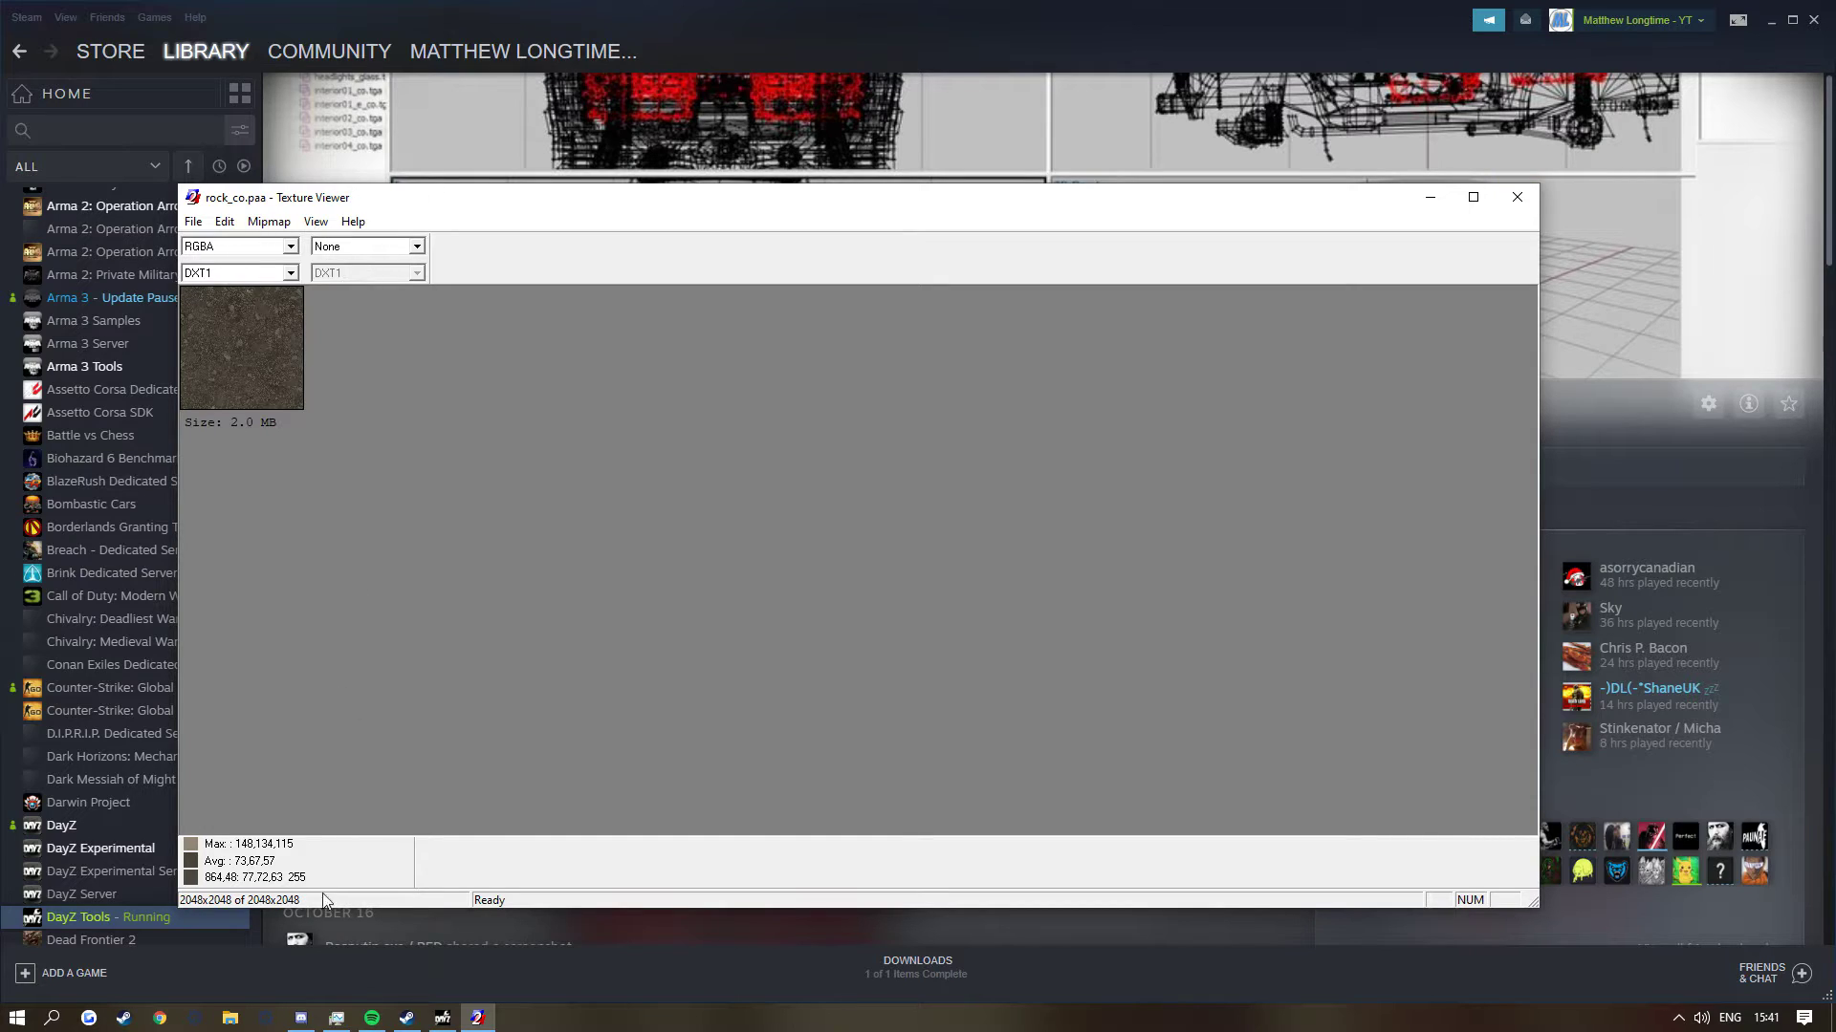
key(super+e)
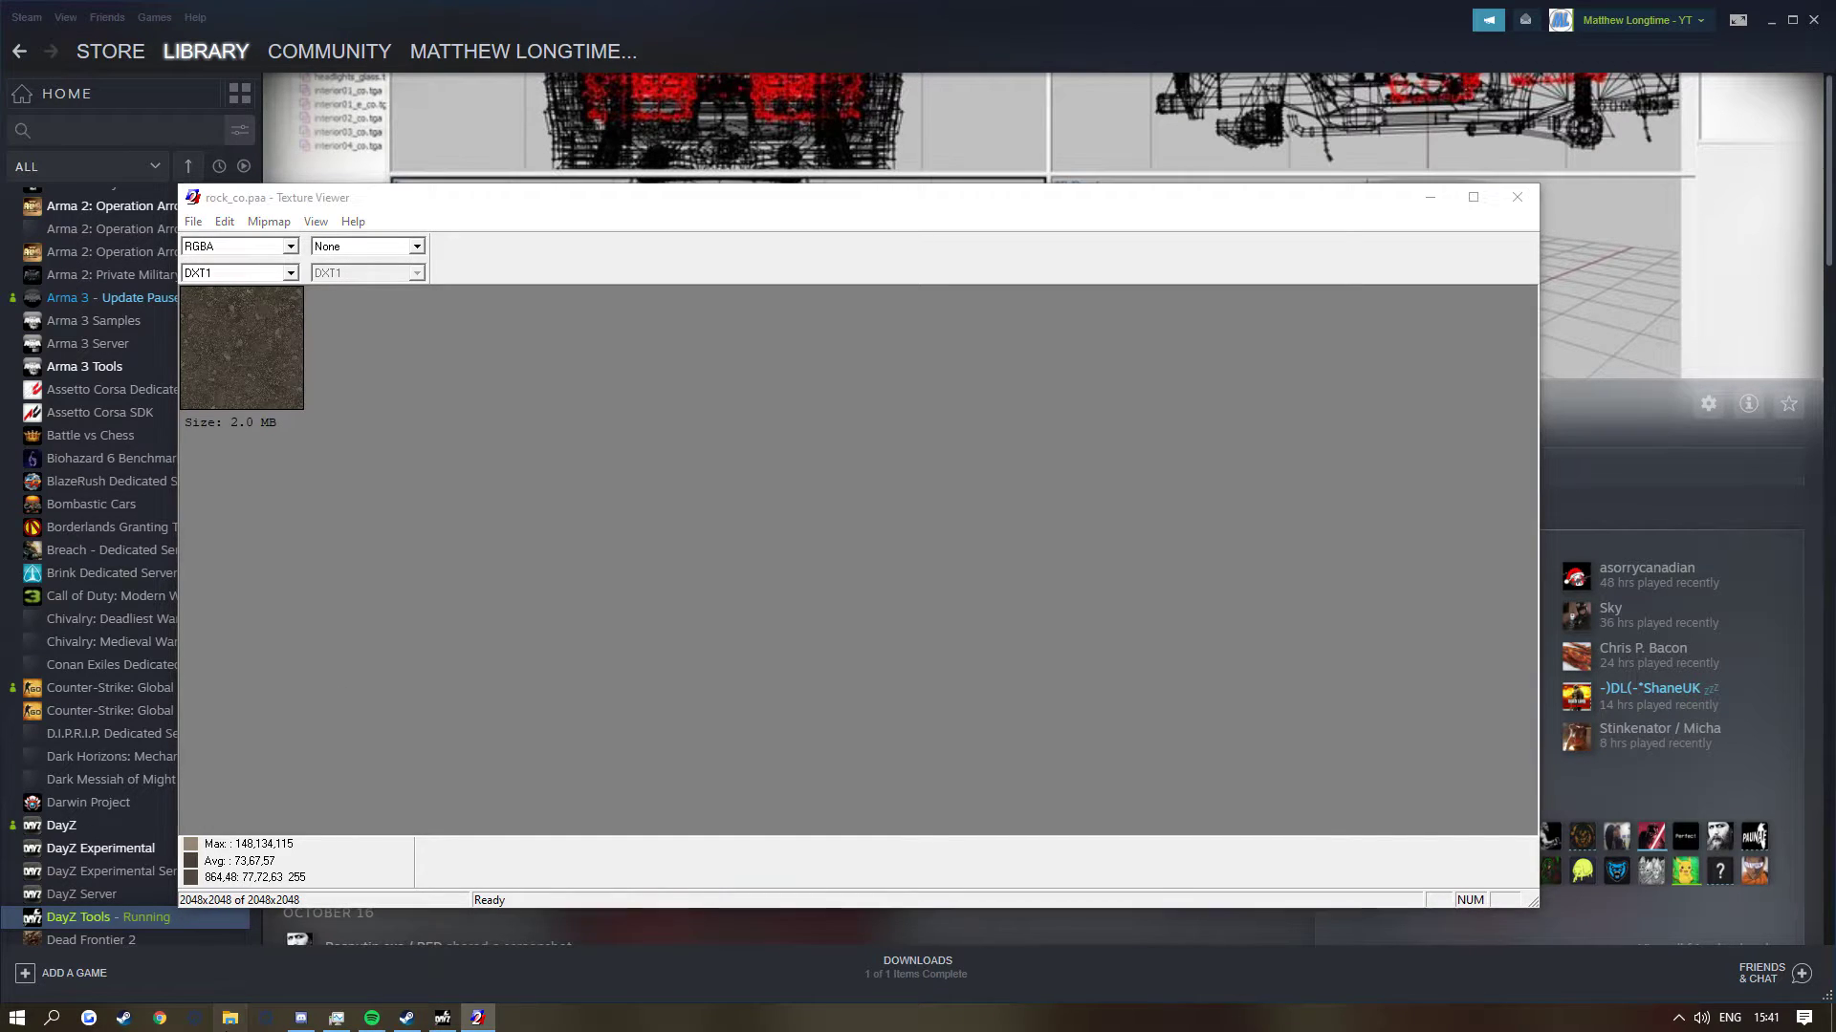
Browse to P:\DZ\surfaces\data\terrain and open cp_broadleaf_dense1_ca.paa in the texture viewer.
click(1020, 753)
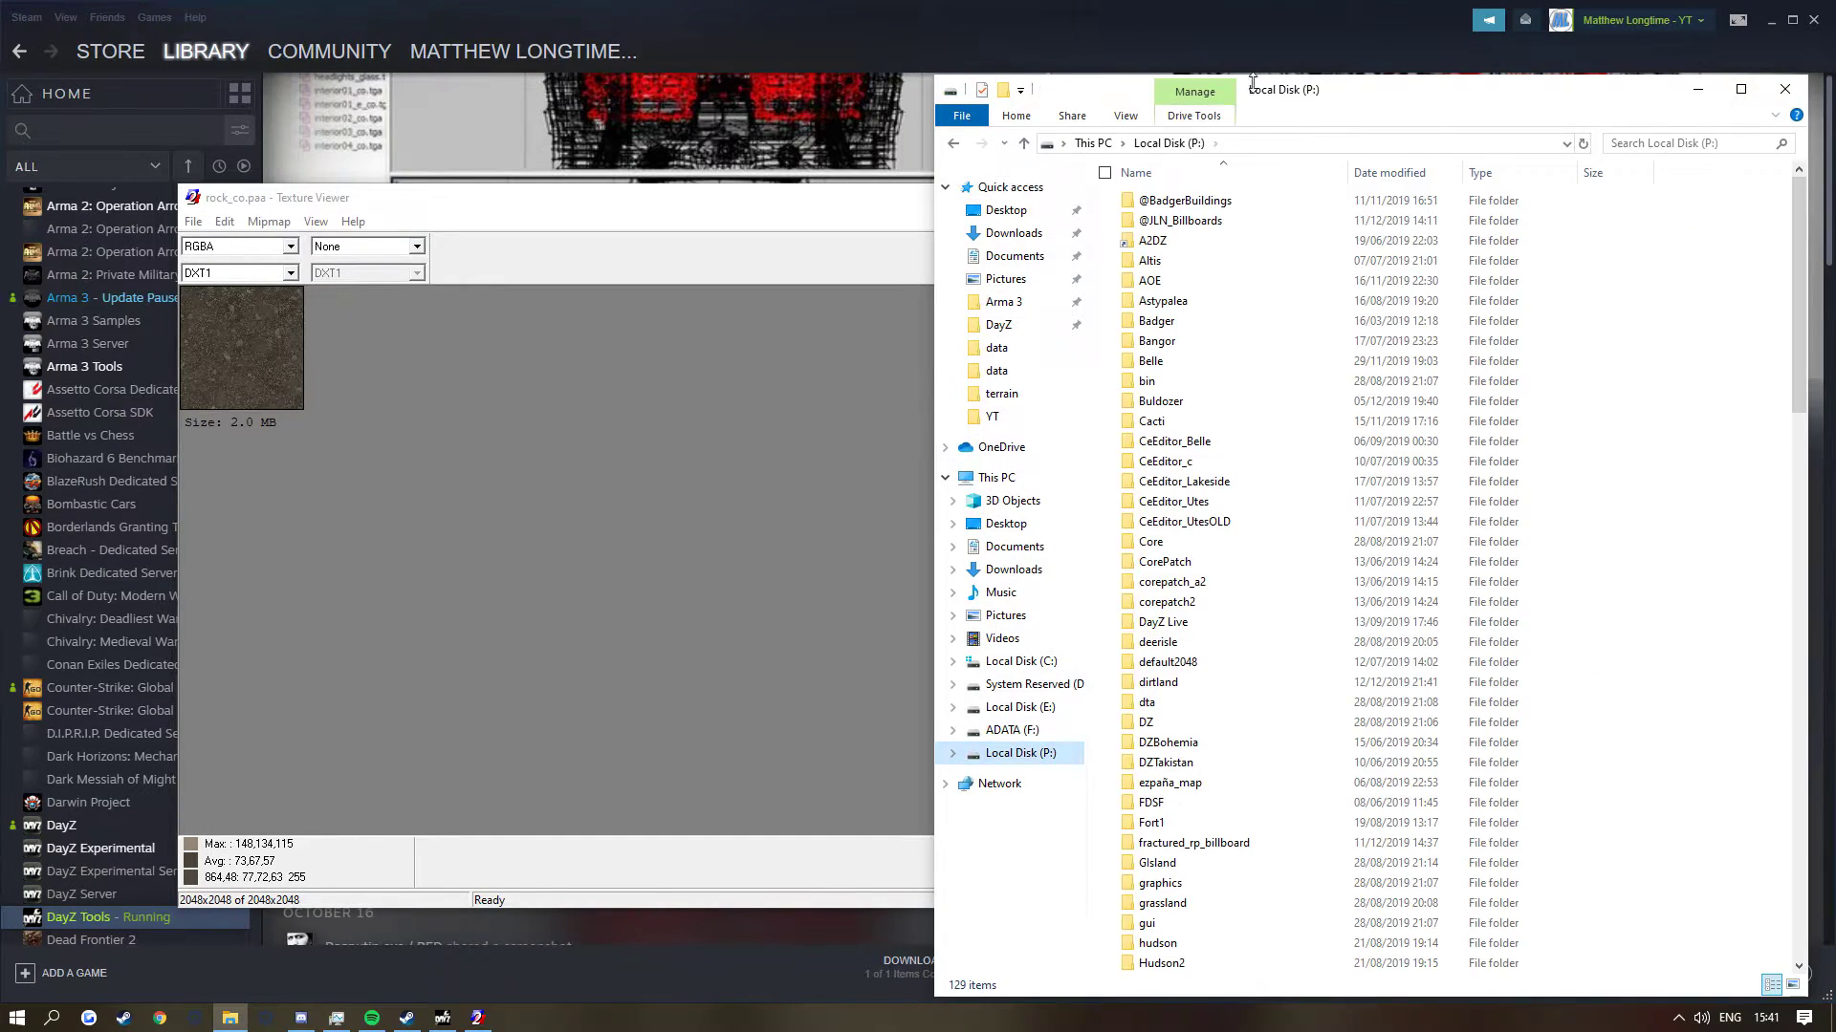
drag(1297, 99, 872, 58)
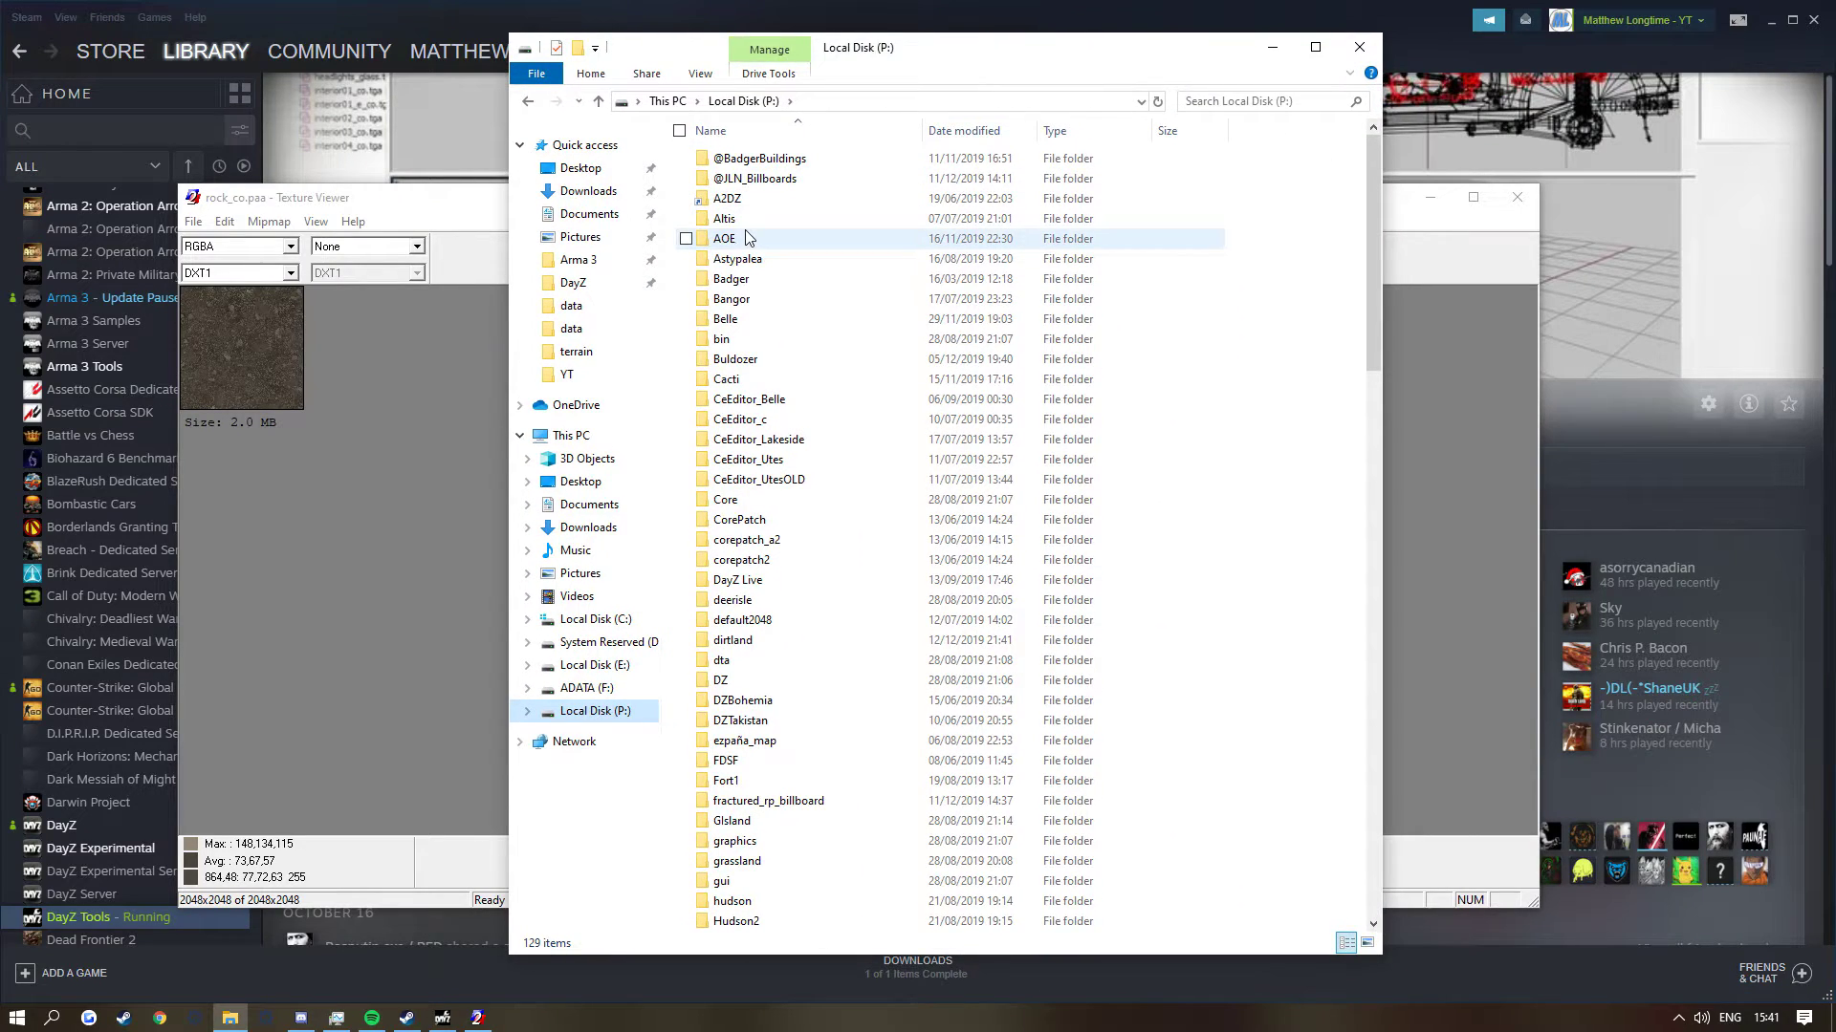
double_click(741, 680)
double_click(752, 399)
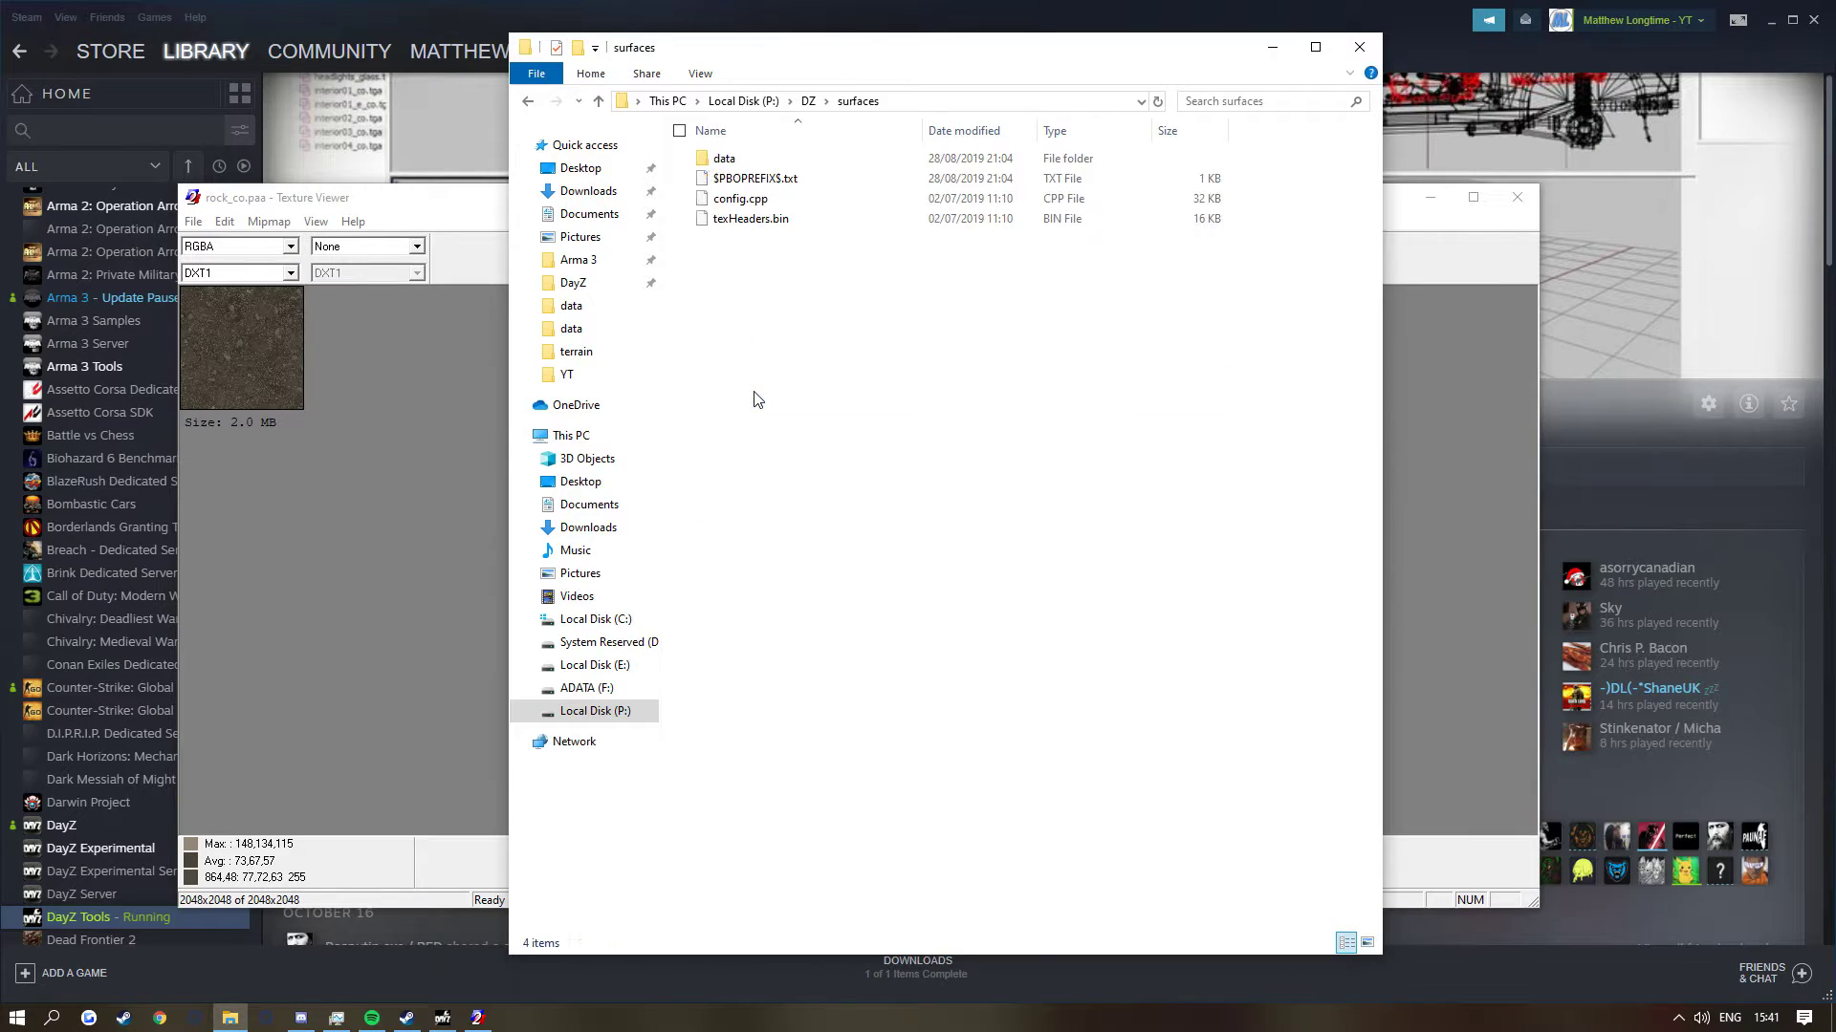
click(749, 170)
double_click(748, 171)
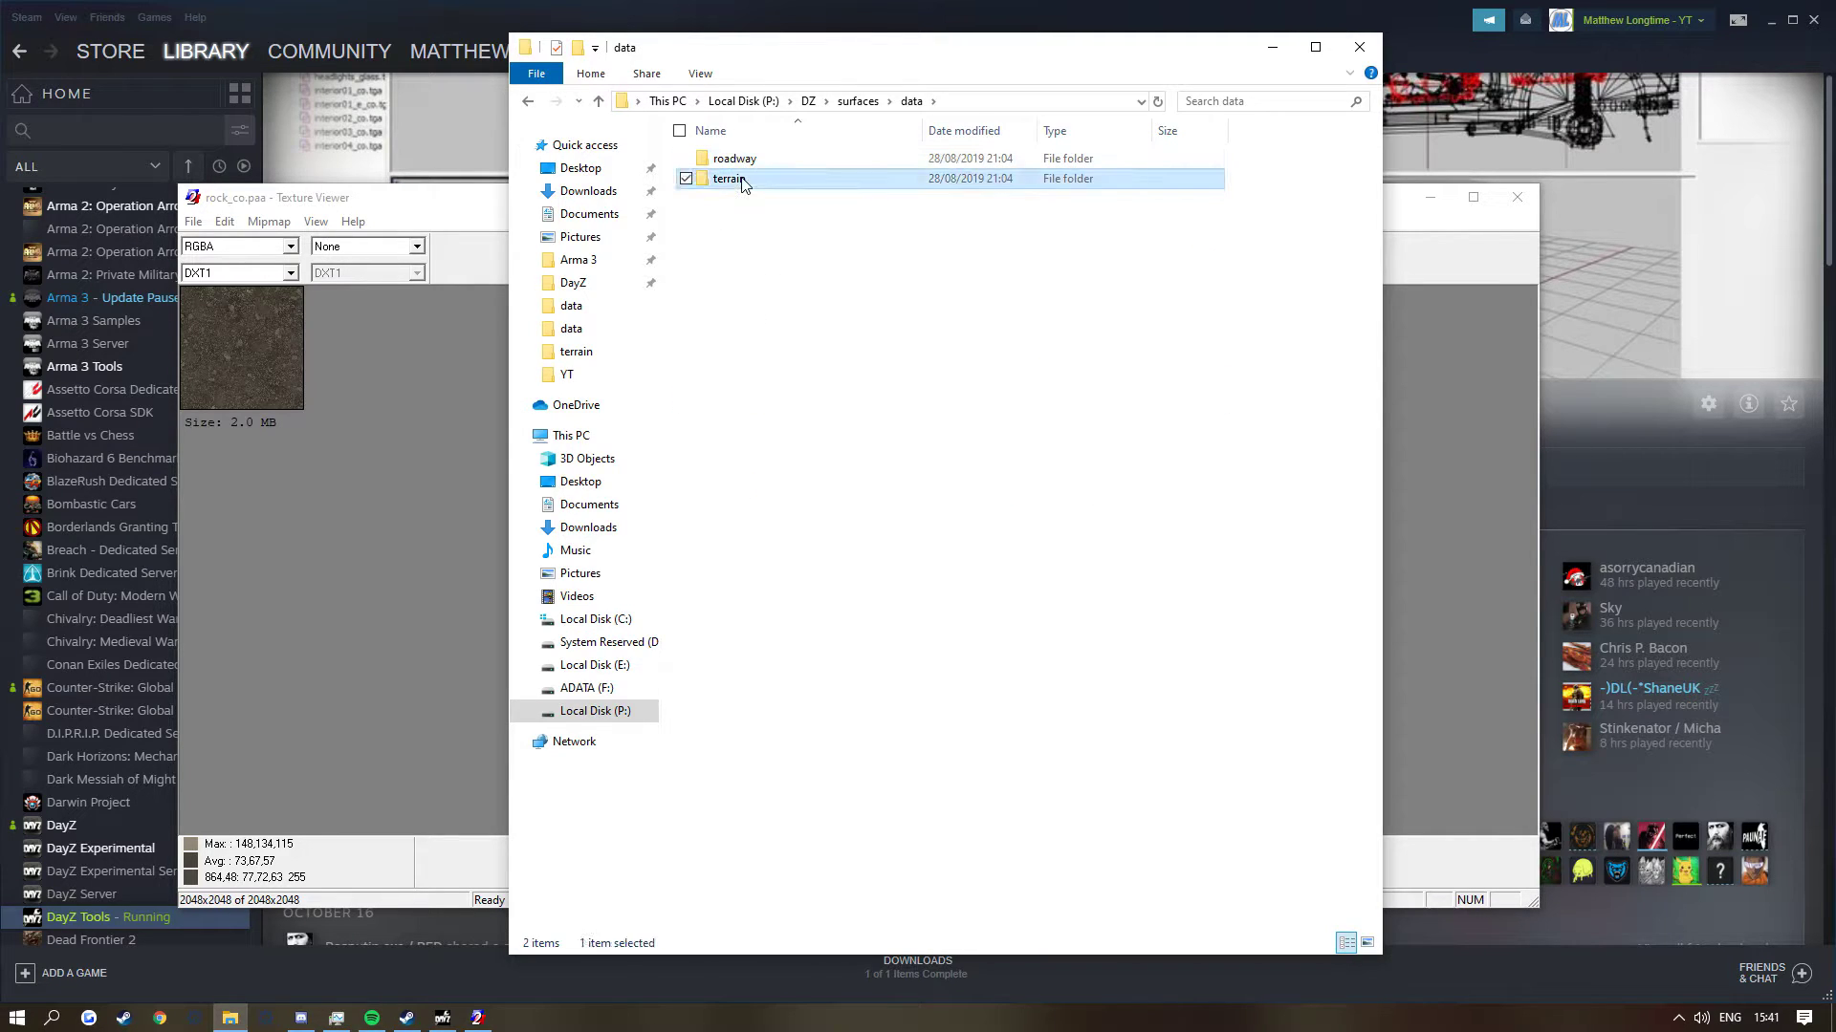
double_click(739, 179)
double_click(745, 181)
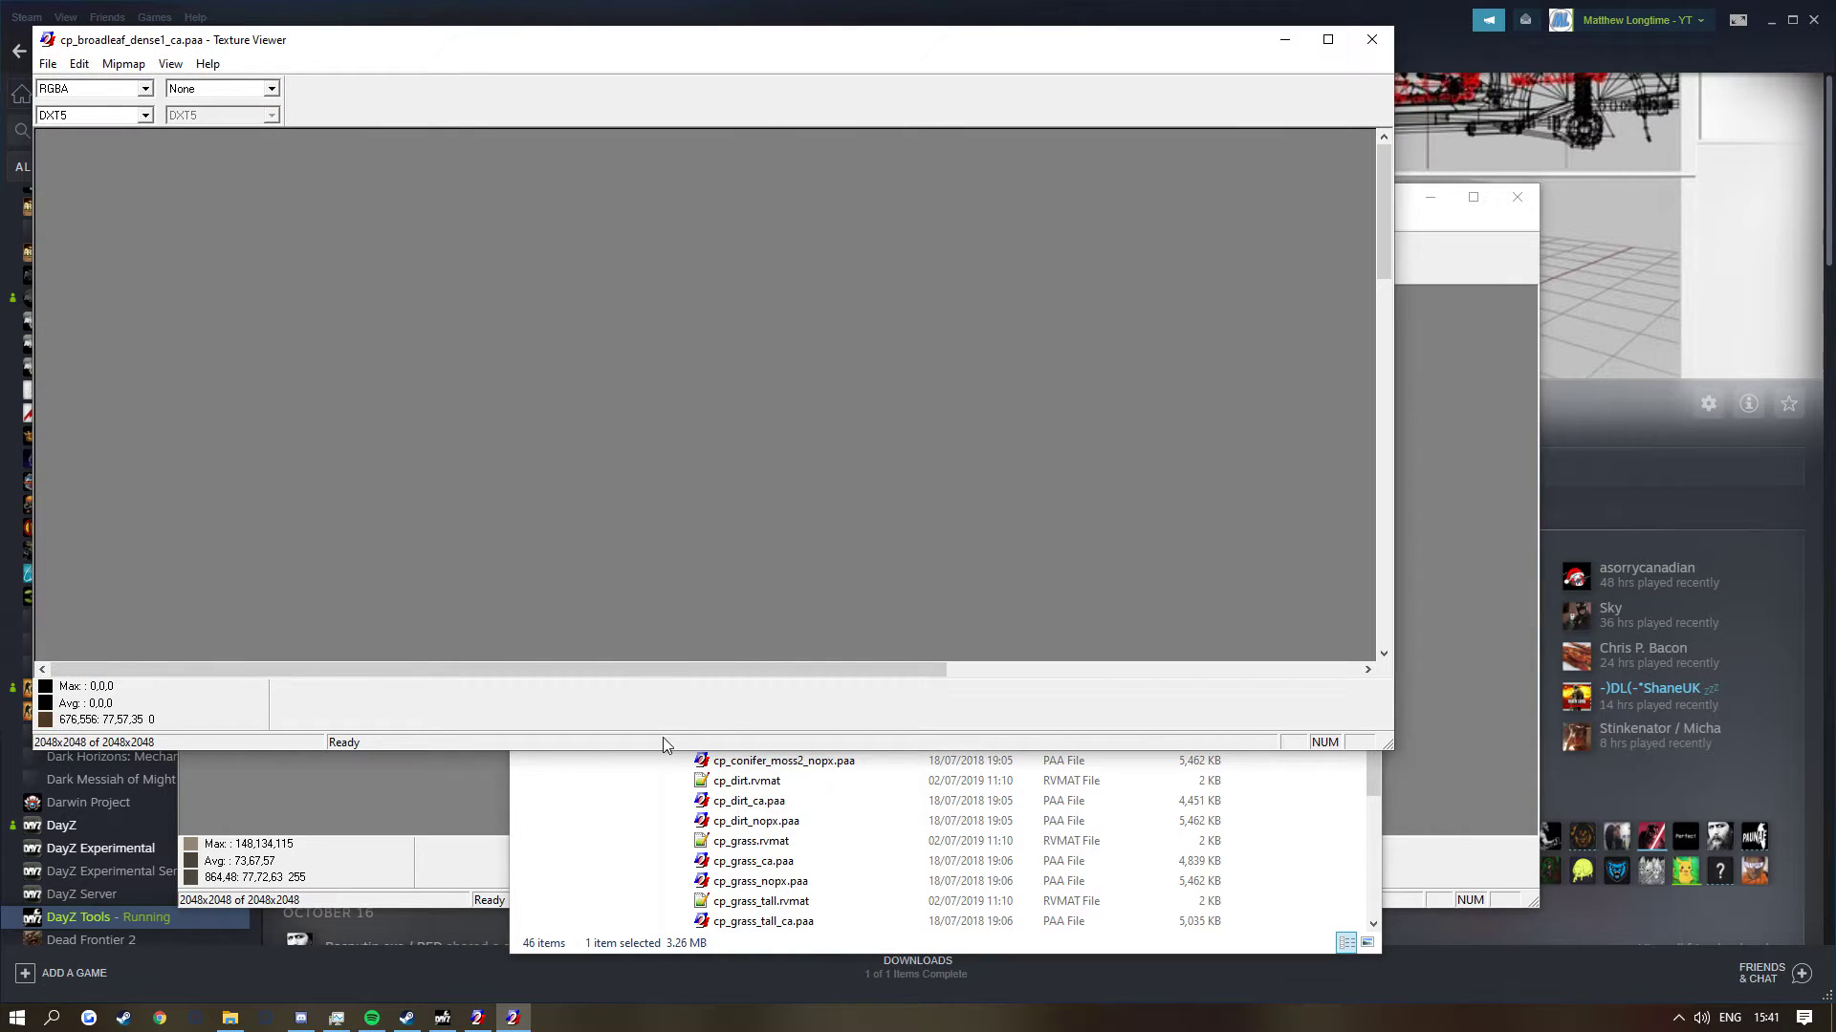
click(790, 824)
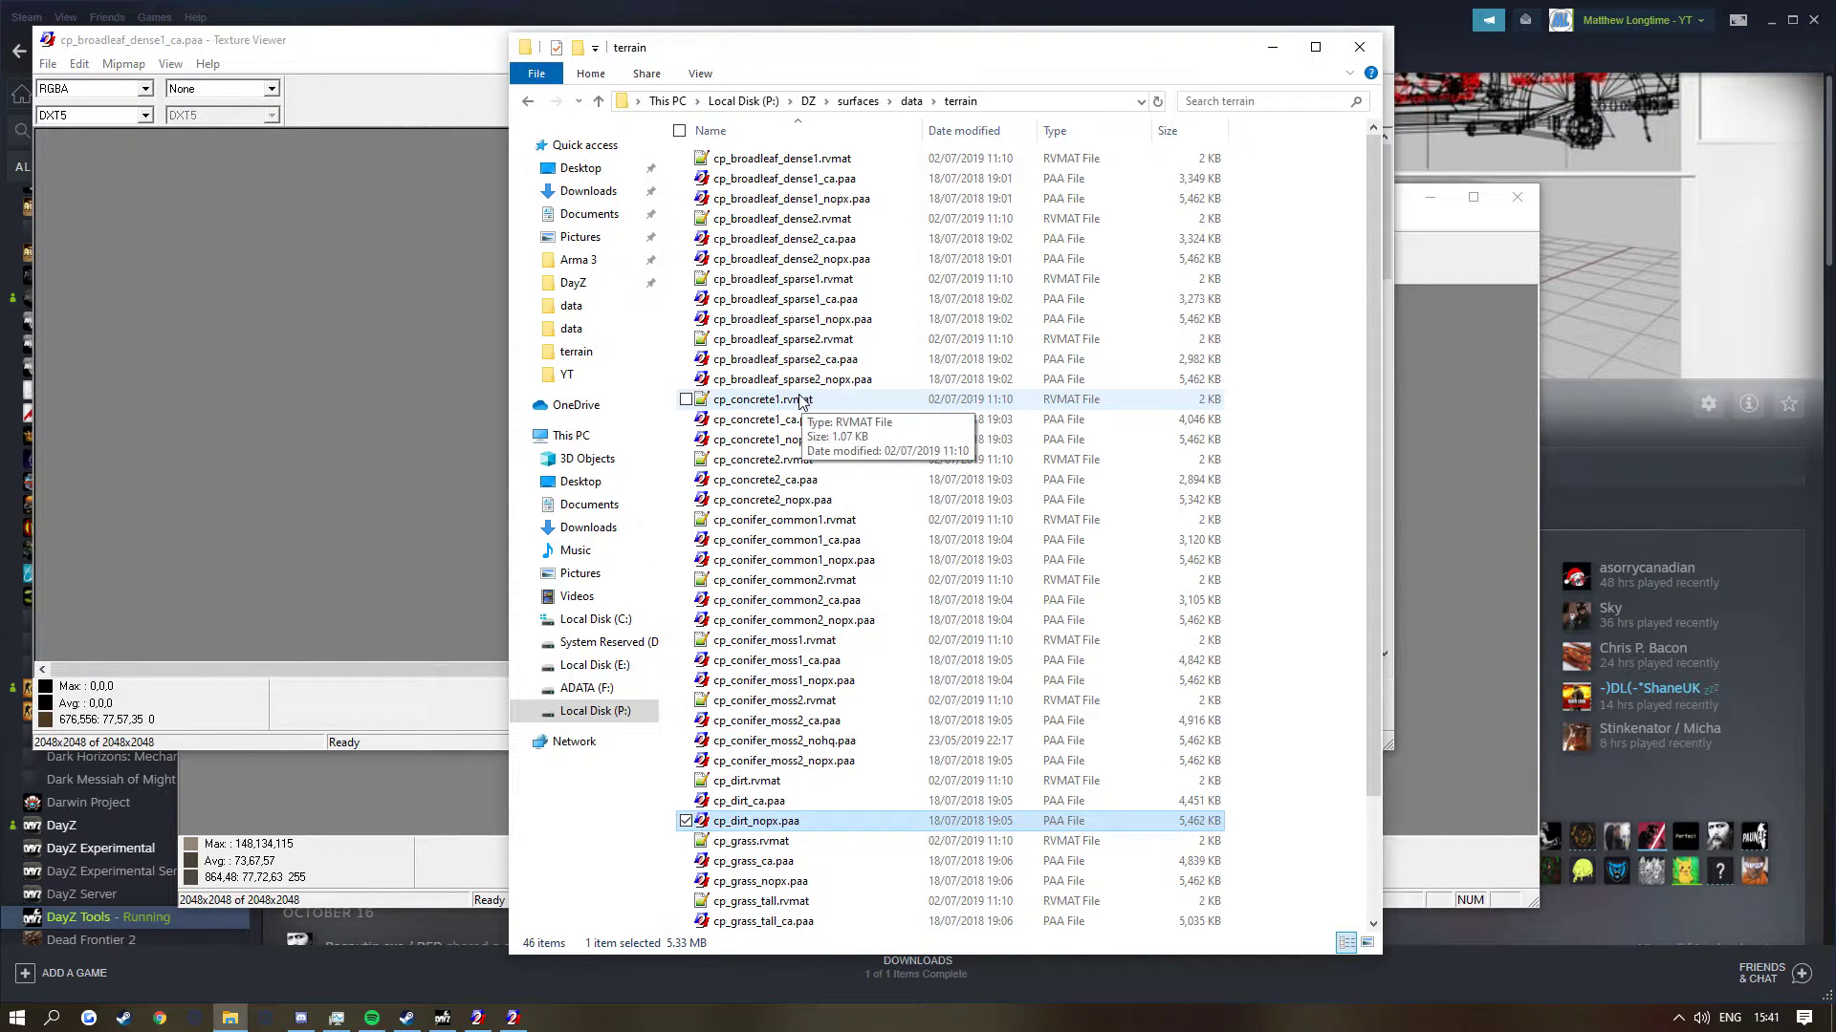
Switch the leaf texture's channel view from RGBA to RGB to reveal the autumn leaves.
click(394, 433)
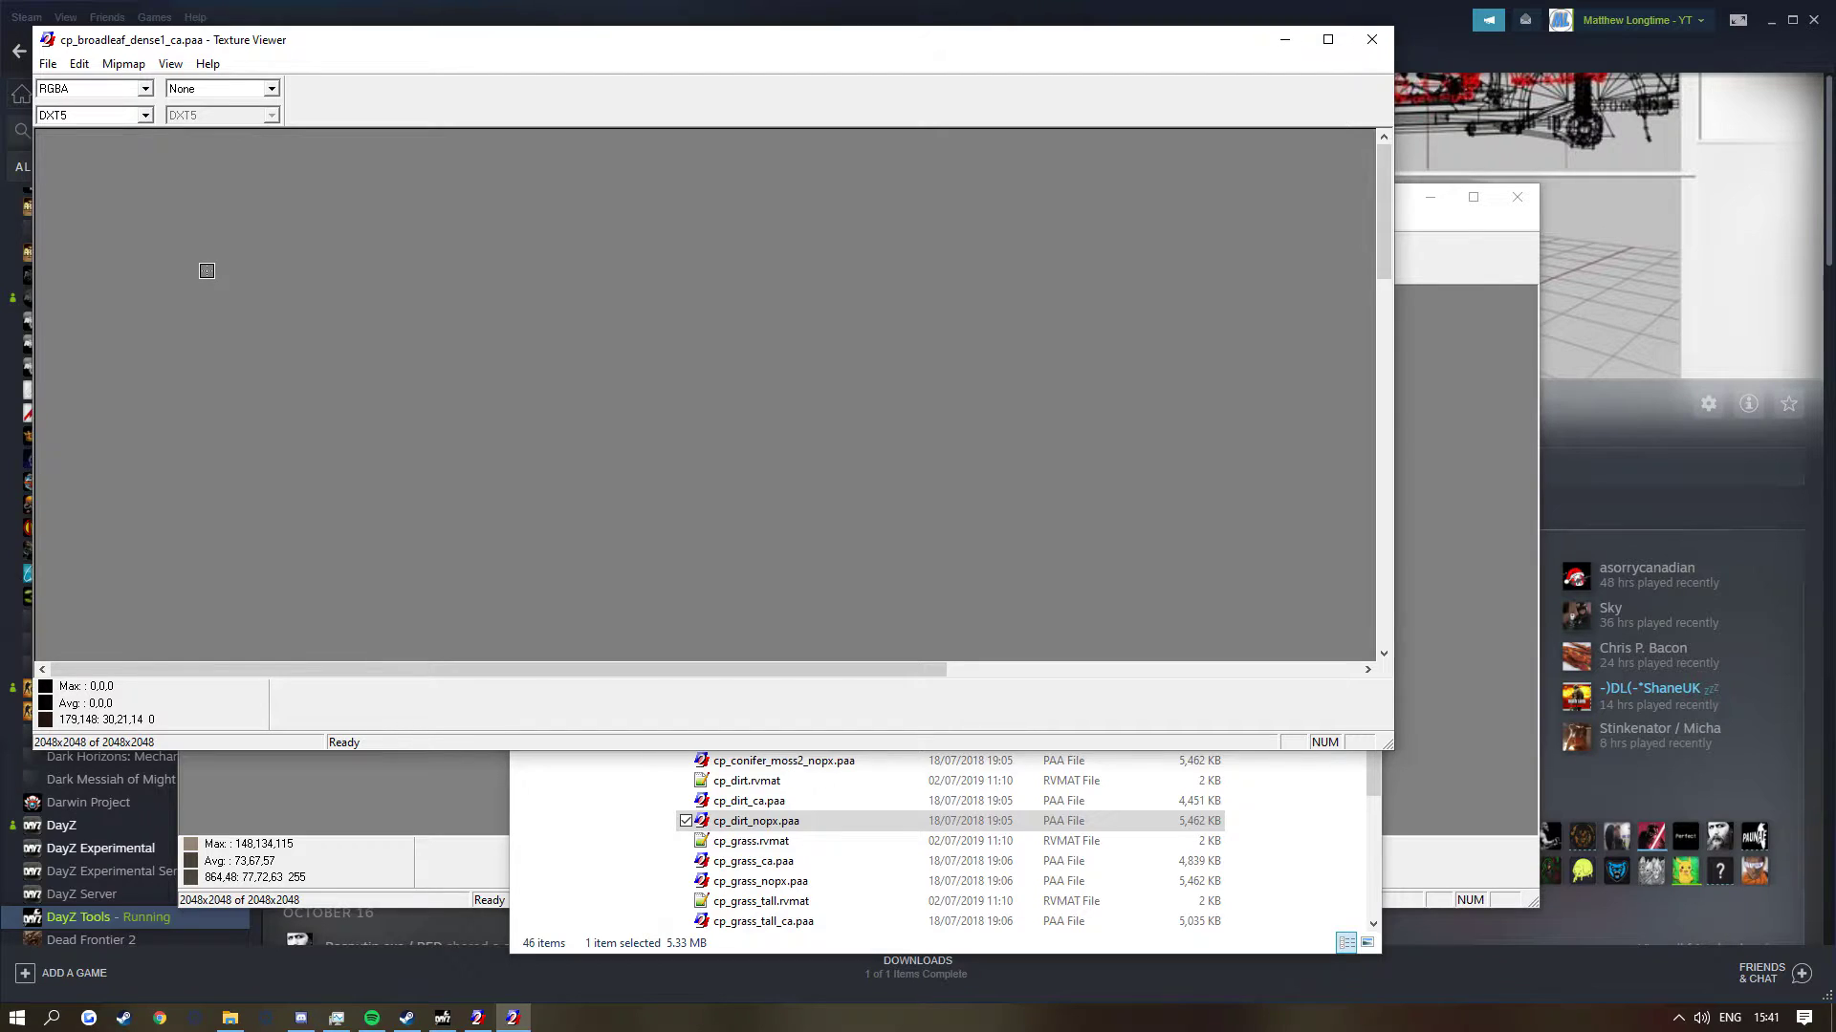
click(145, 89)
click(86, 116)
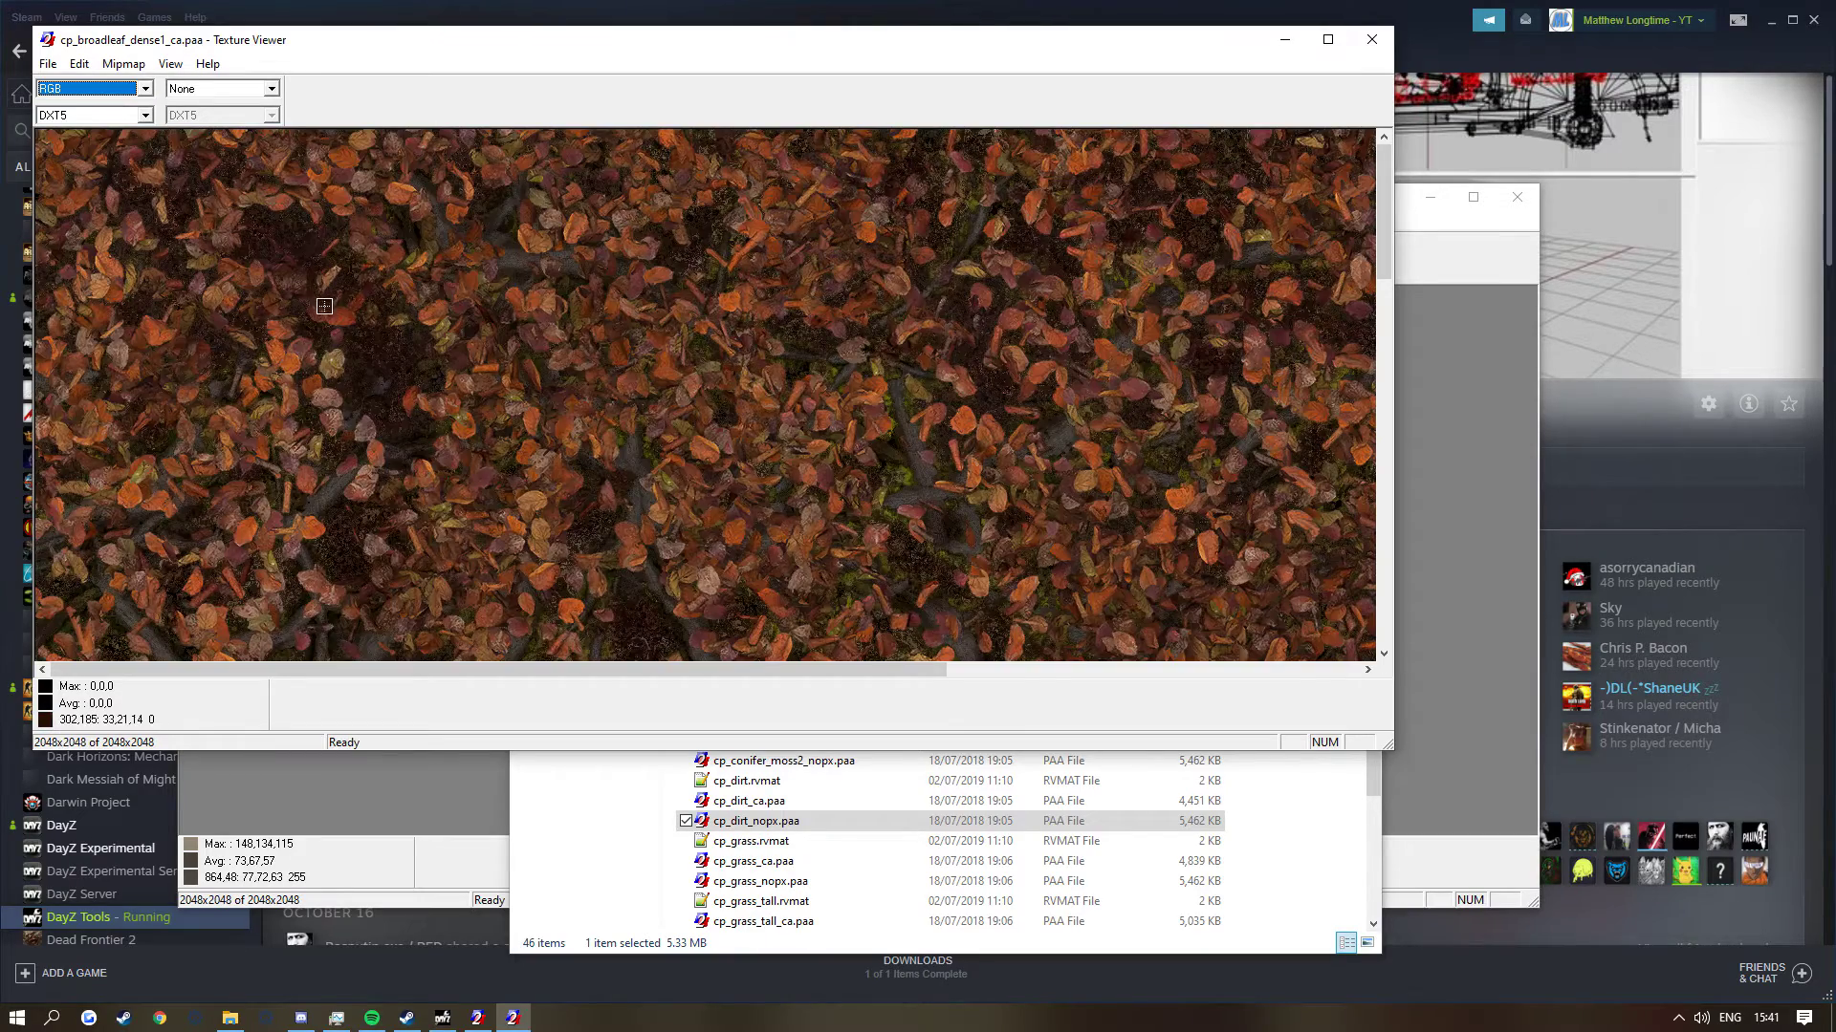
scroll(324, 306, down, 2)
scroll(252, 235, up, 2)
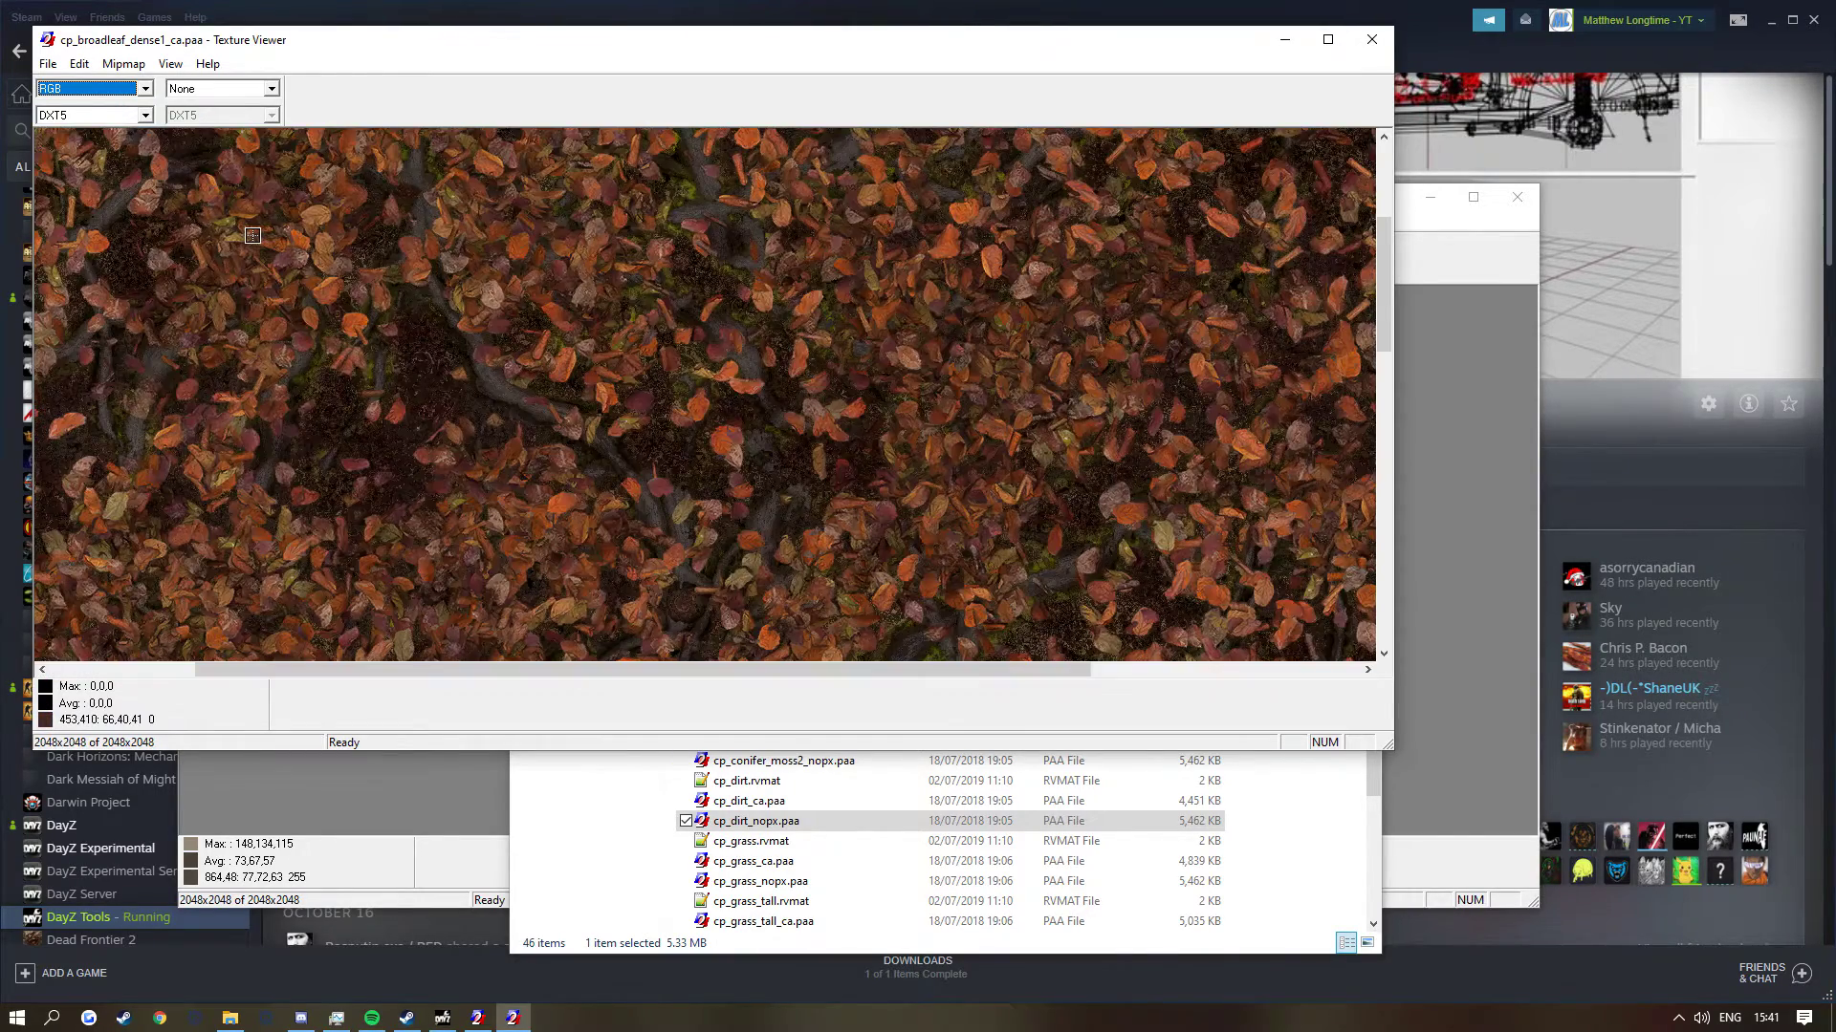
scroll(252, 235, down, 2)
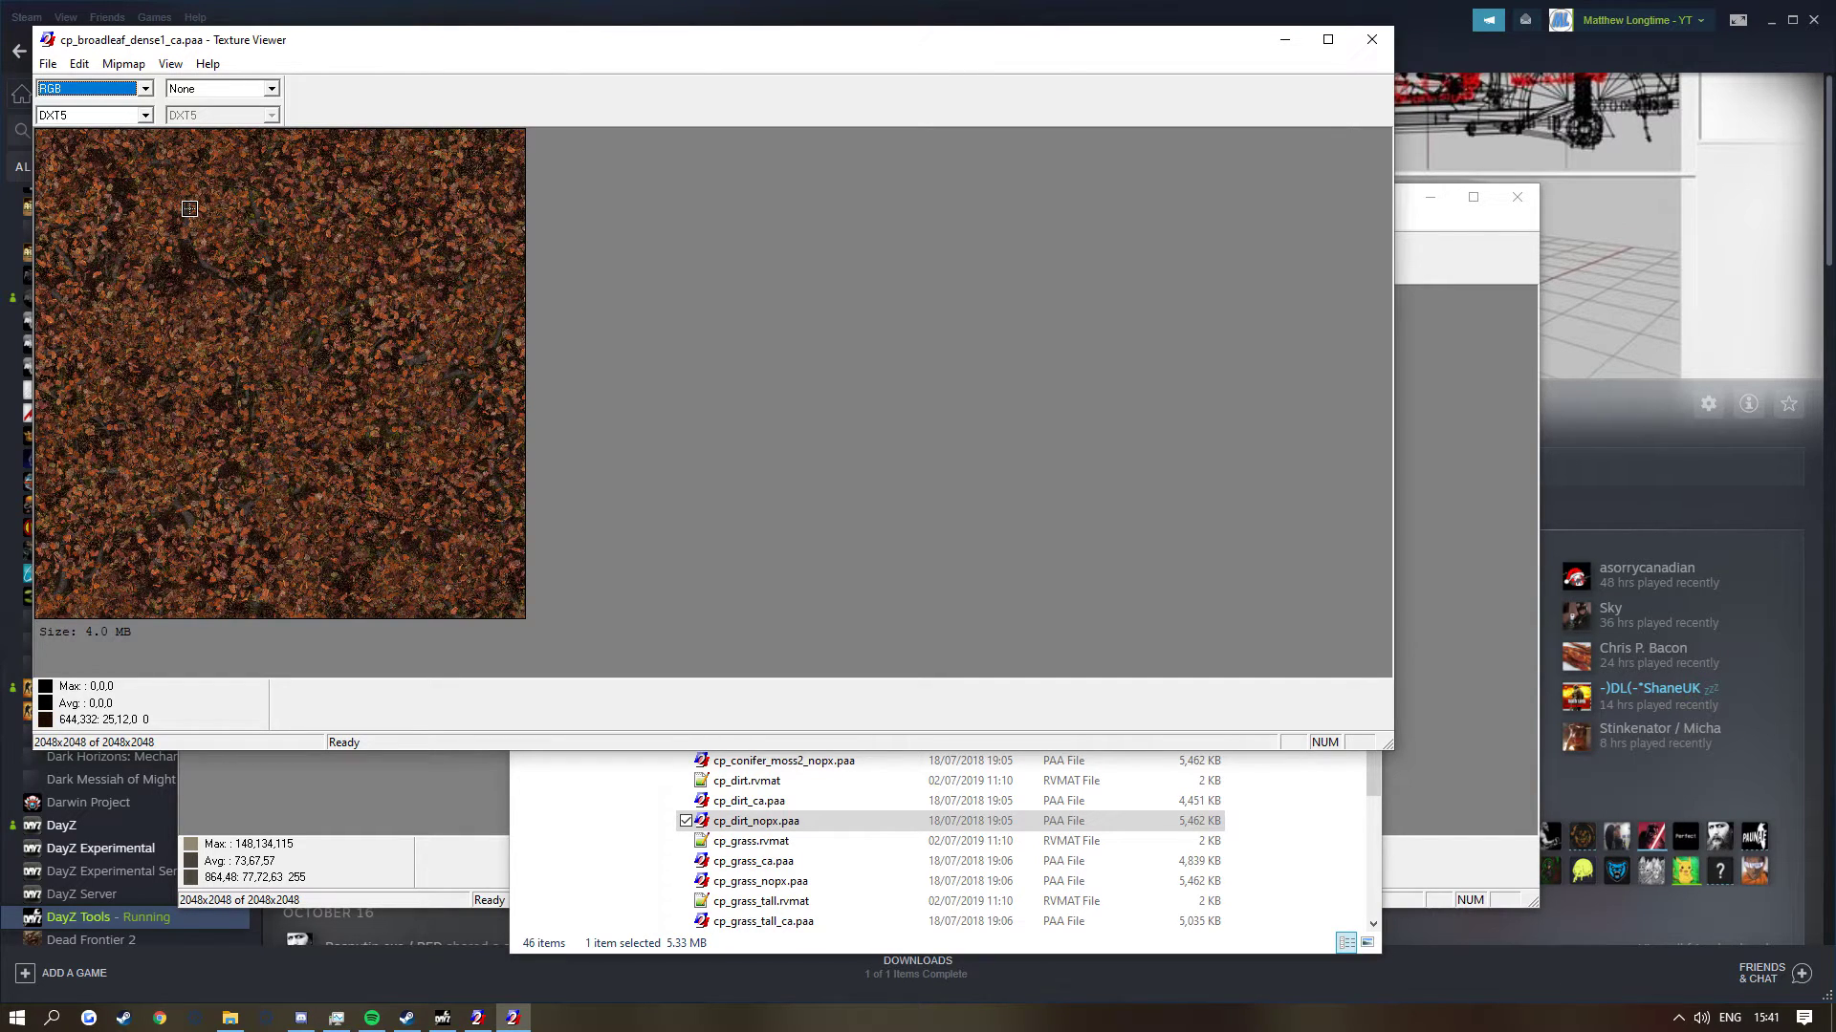
Open Save As for the leaf texture, then cancel without saving.
click(48, 63)
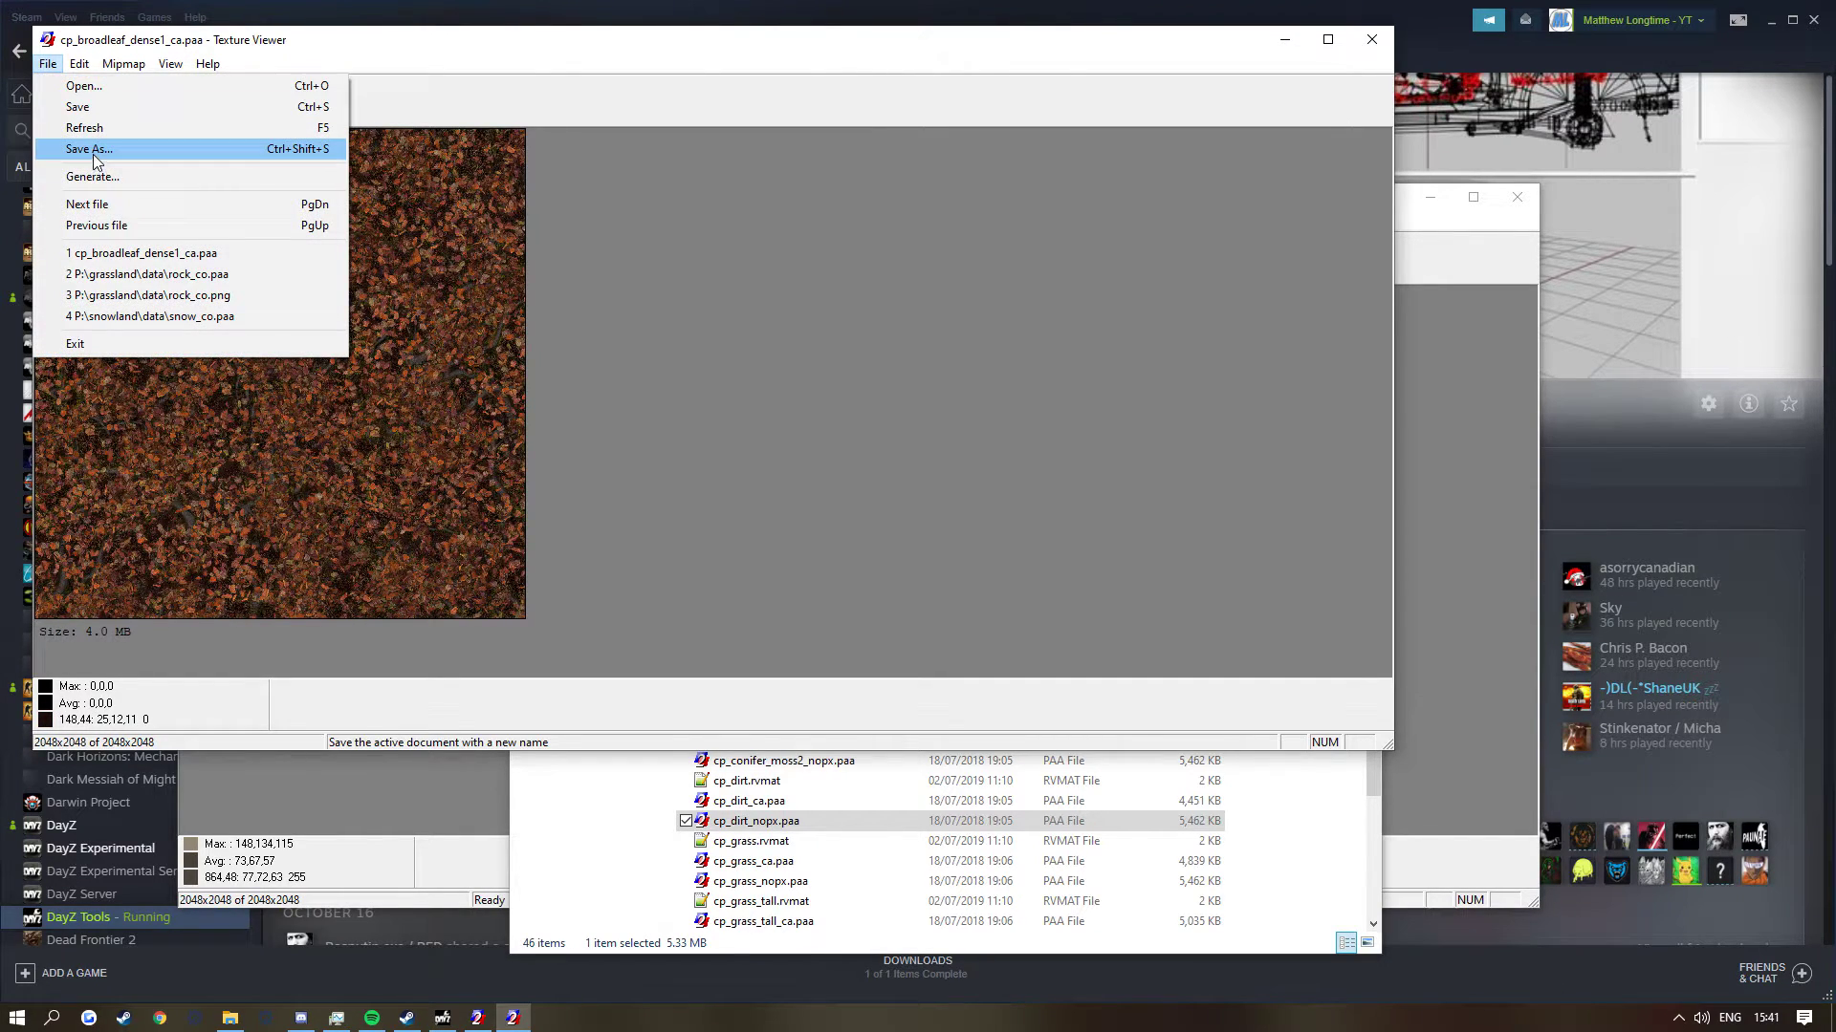
click(91, 149)
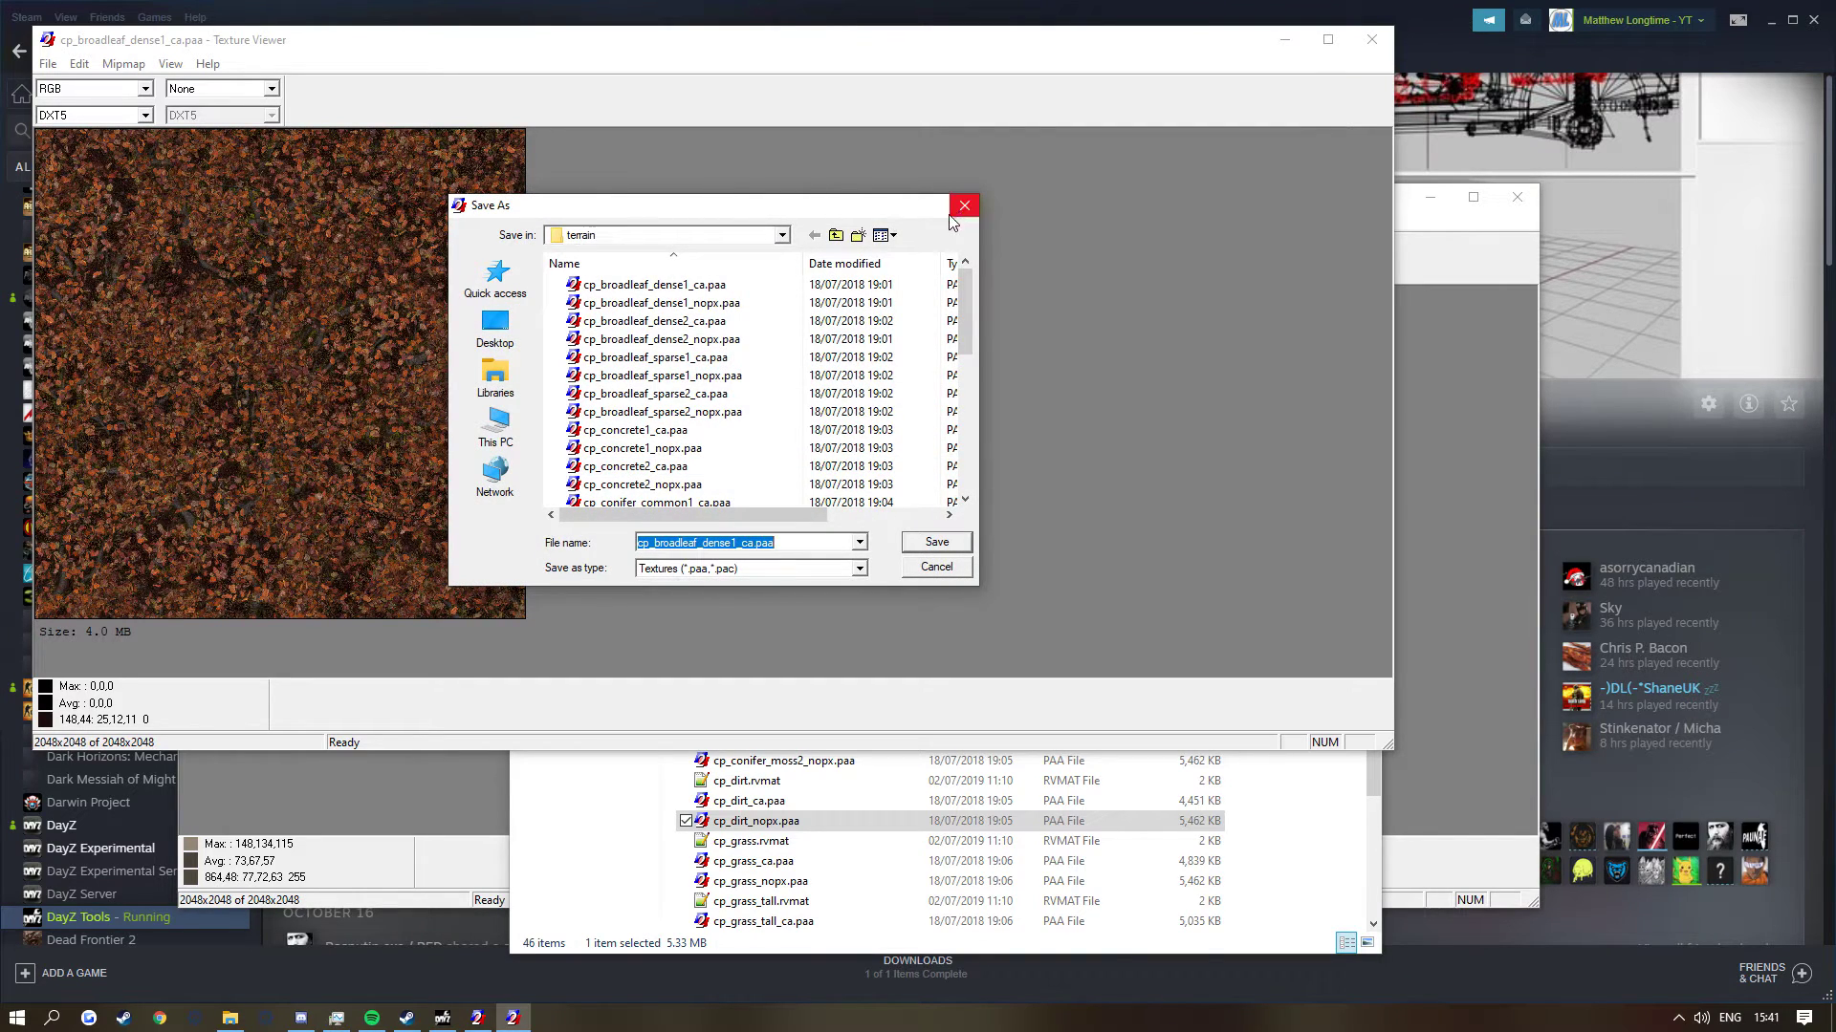
click(963, 206)
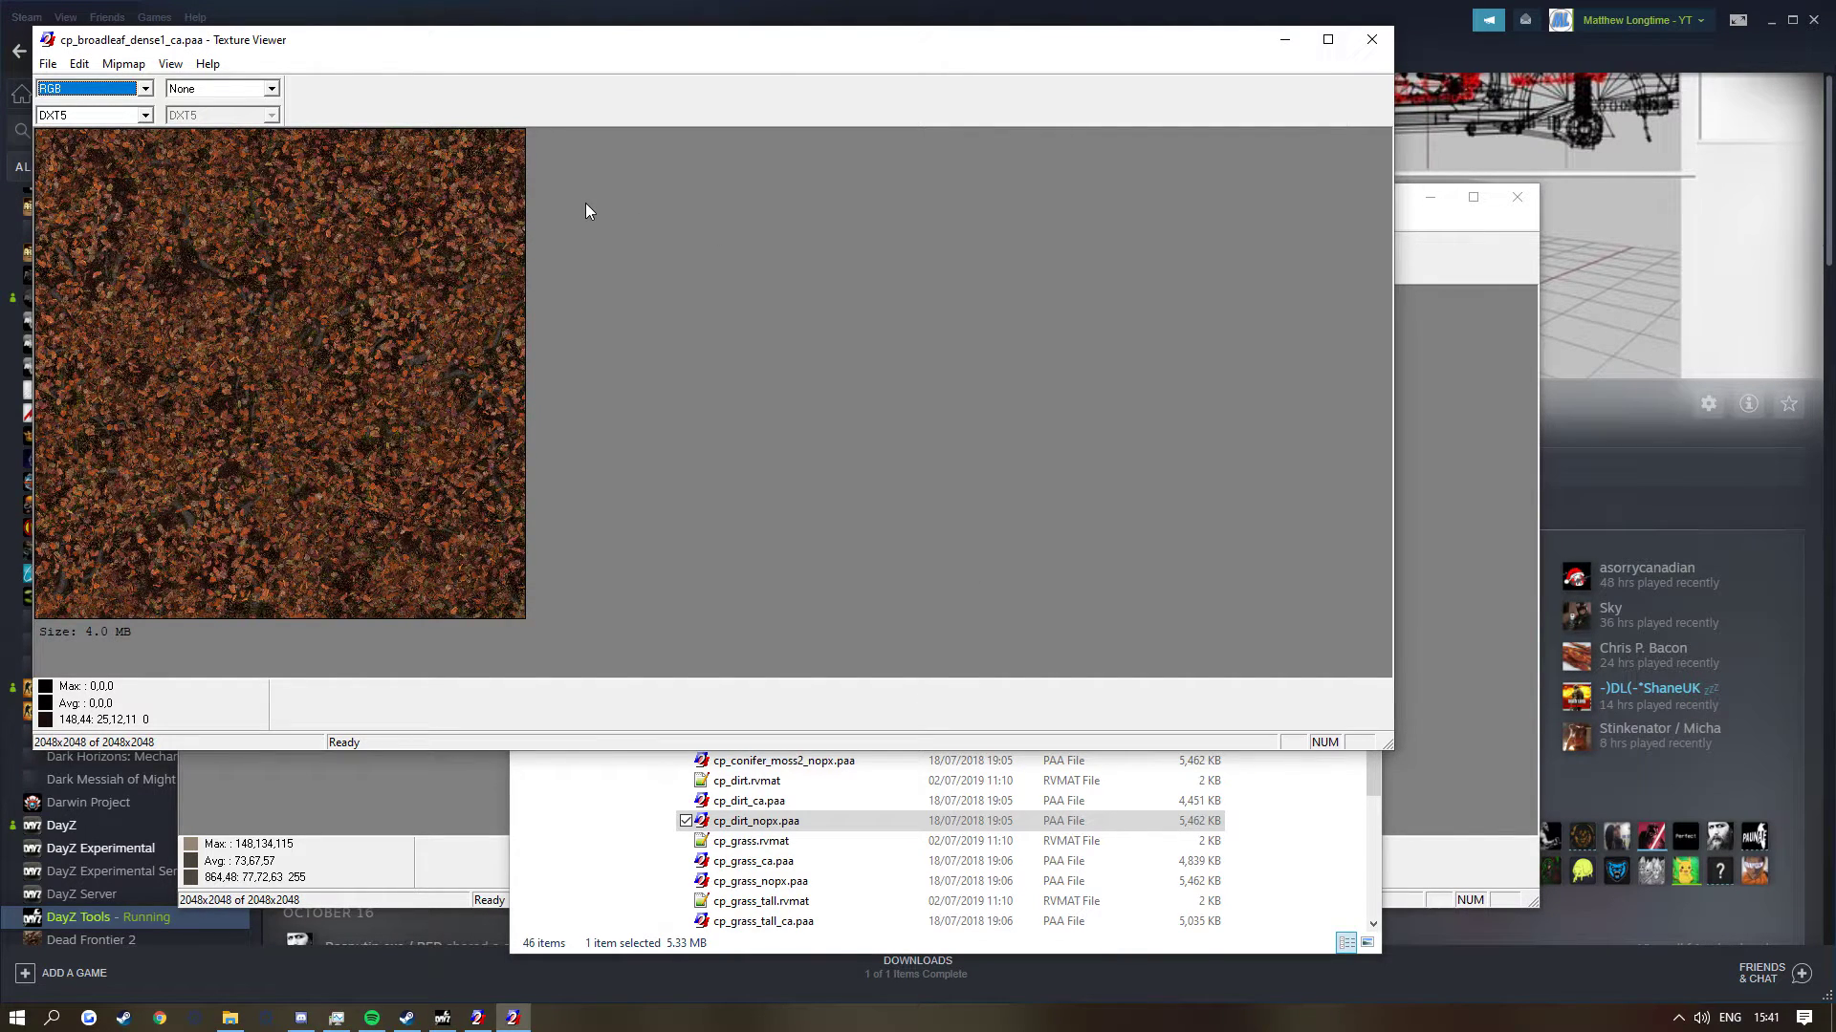